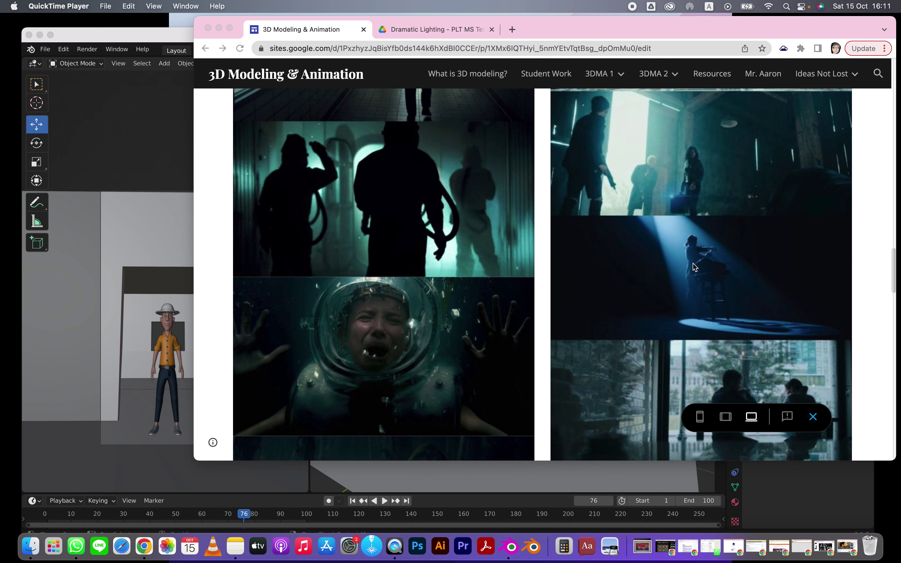
- Browse the dramatic-lighting reference film stills on Google Sites, then bring the Blender window forward
{"action": "scroll", "coordinate": [637, 219], "scroll_direction": "up", "scroll_amount": 4}
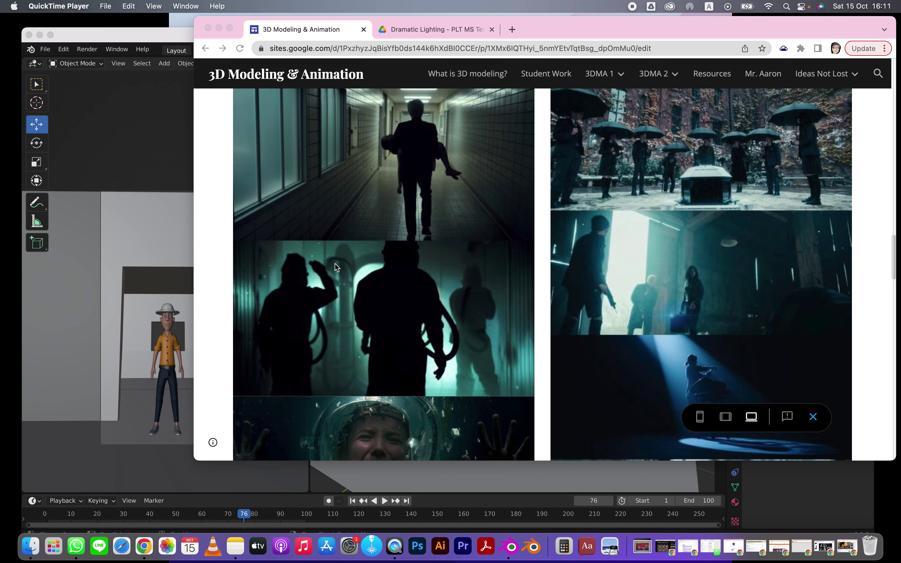
{"action": "scroll", "coordinate": [439, 361], "scroll_direction": "down", "scroll_amount": 3}
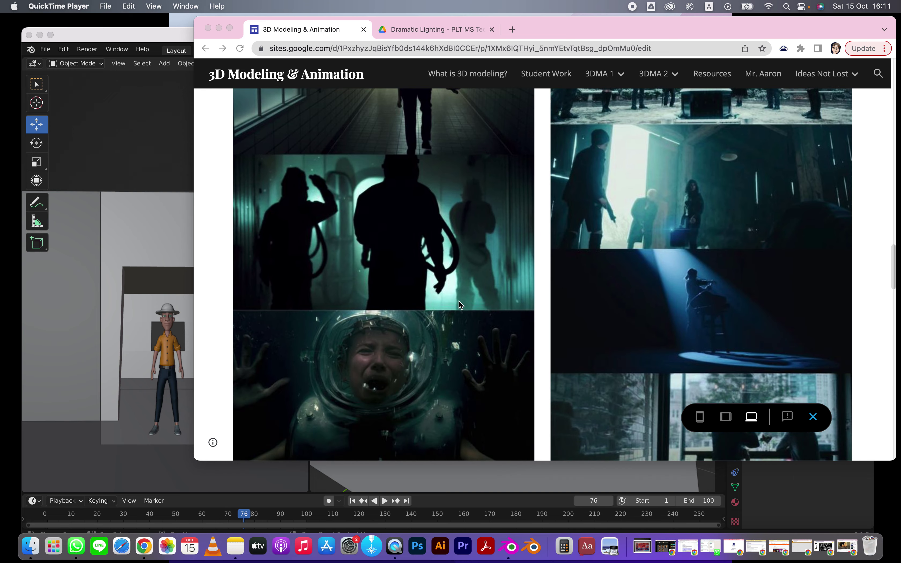
{"action": "scroll", "coordinate": [439, 335], "scroll_direction": "down", "scroll_amount": 3}
{"action": "scroll", "coordinate": [380, 387], "scroll_direction": "down", "scroll_amount": 5}
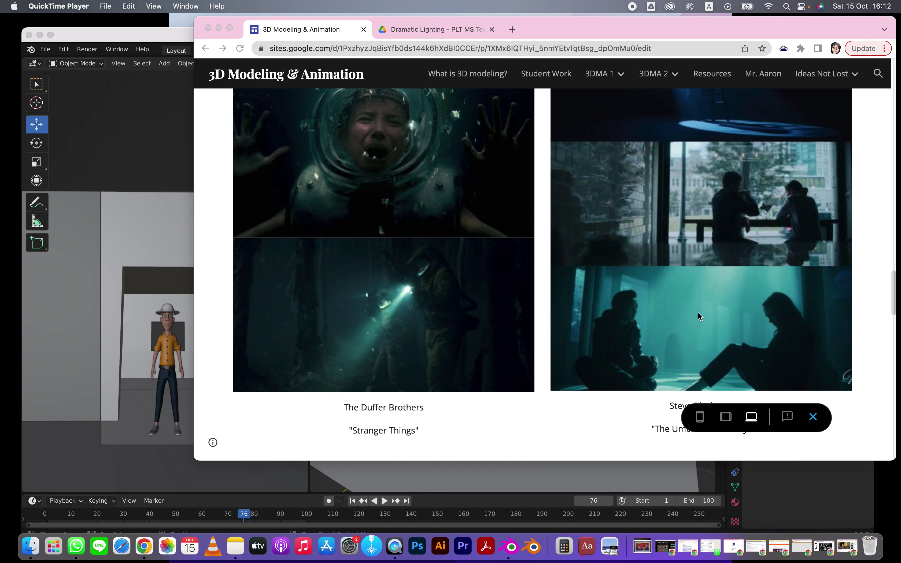
{"action": "scroll", "coordinate": [674, 321], "scroll_direction": "up", "scroll_amount": 4}
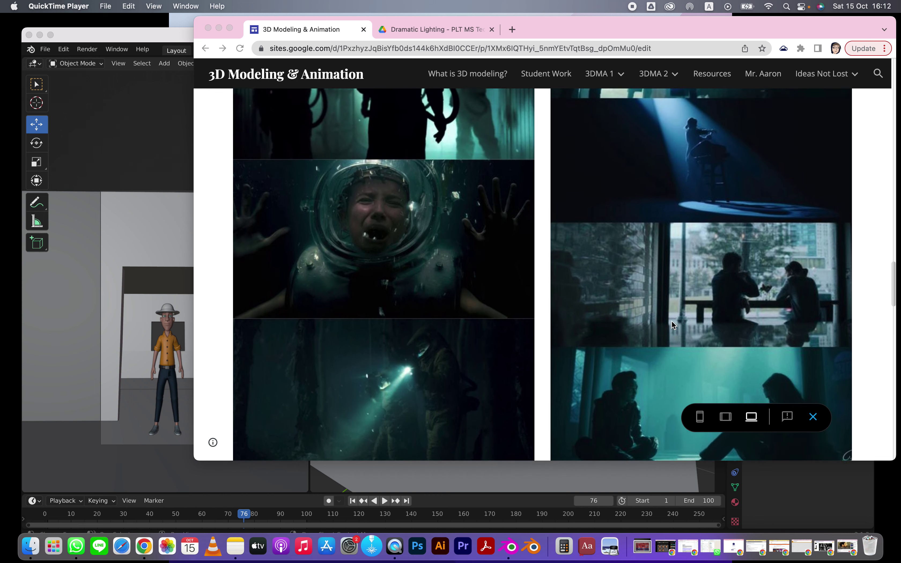
{"action": "scroll", "coordinate": [685, 250], "scroll_direction": "up", "scroll_amount": 1}
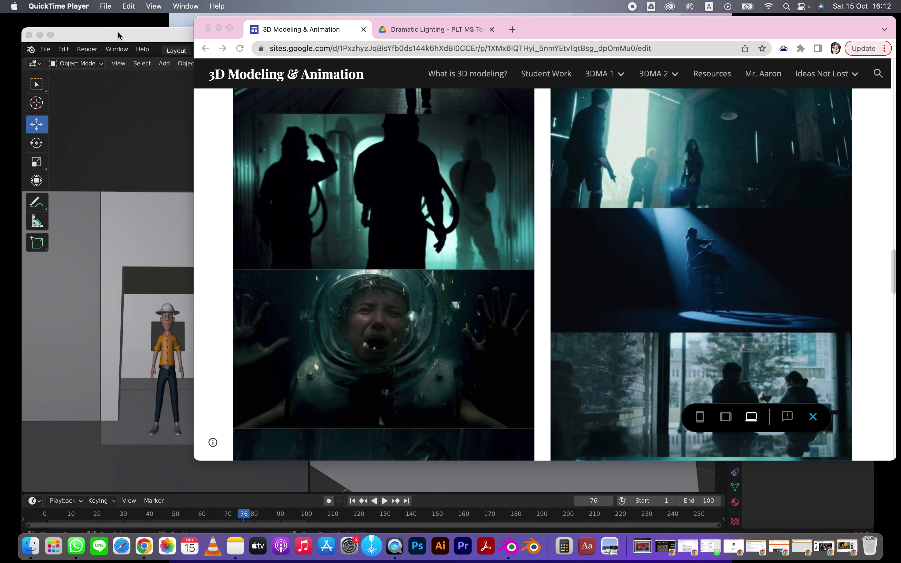
{"action": "left_click_drag", "start_coordinate": [117, 36], "coordinate": [103, 16]}
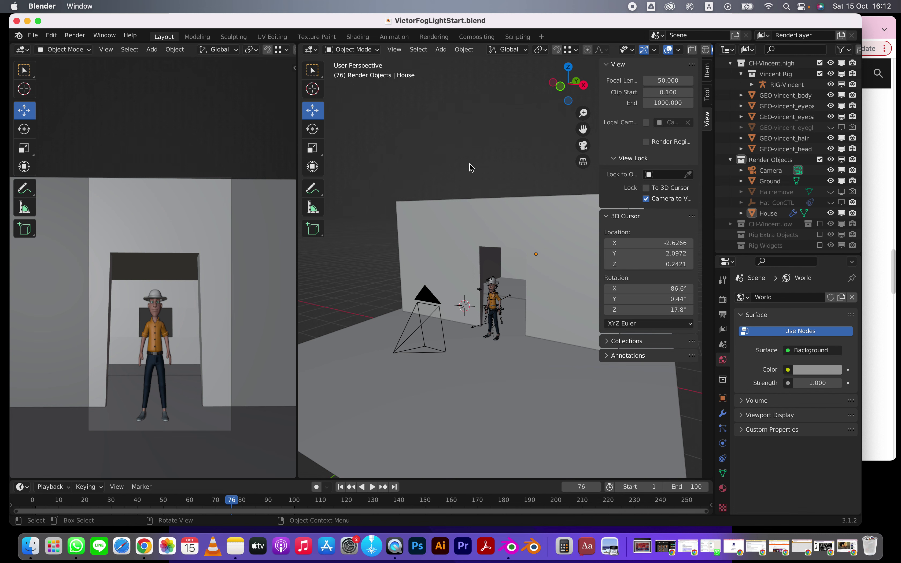
- Switch the left viewport to Rendered shading and drop the World colour's Value to 0 (black)
{"action": "scroll", "coordinate": [137, 52], "scroll_direction": "down", "scroll_amount": 3}
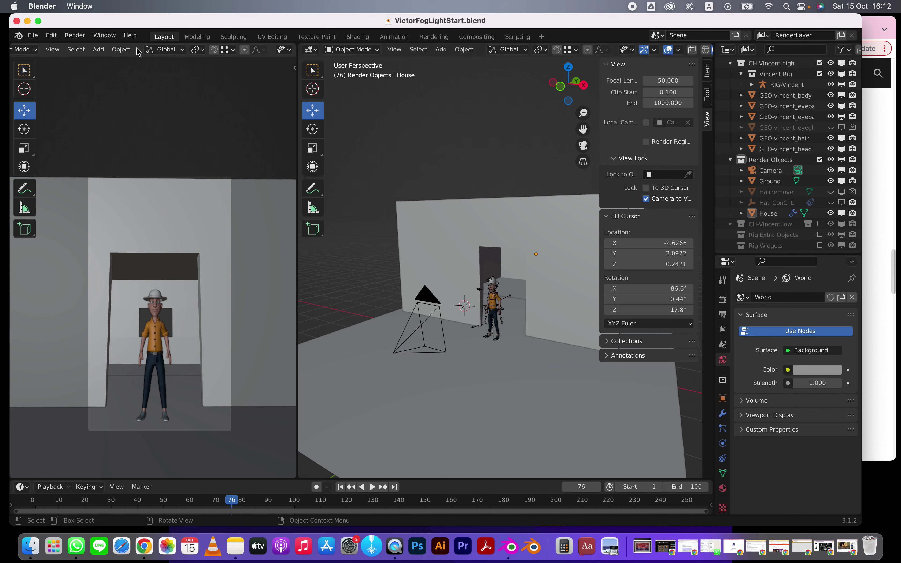
{"action": "scroll", "coordinate": [138, 52], "scroll_direction": "down", "scroll_amount": 6}
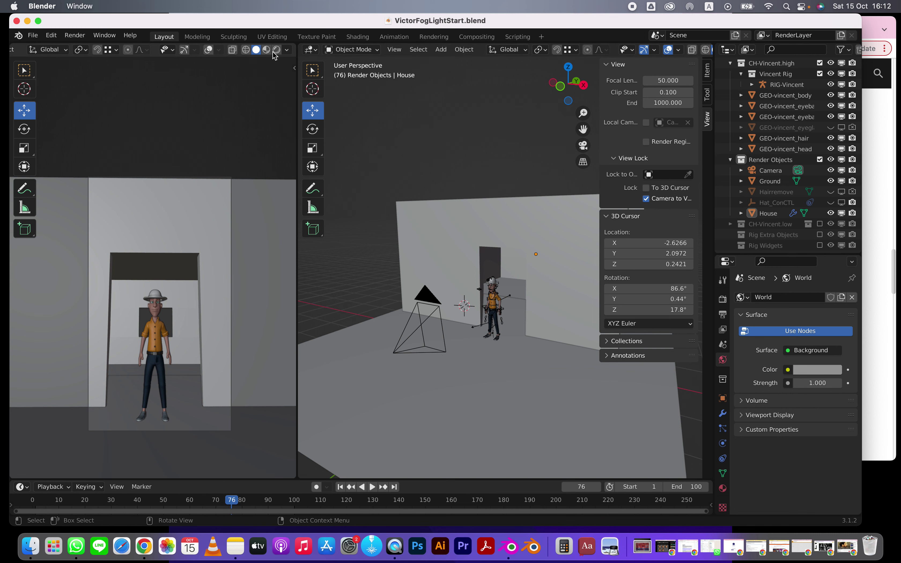
{"action": "left_click", "coordinate": [277, 50]}
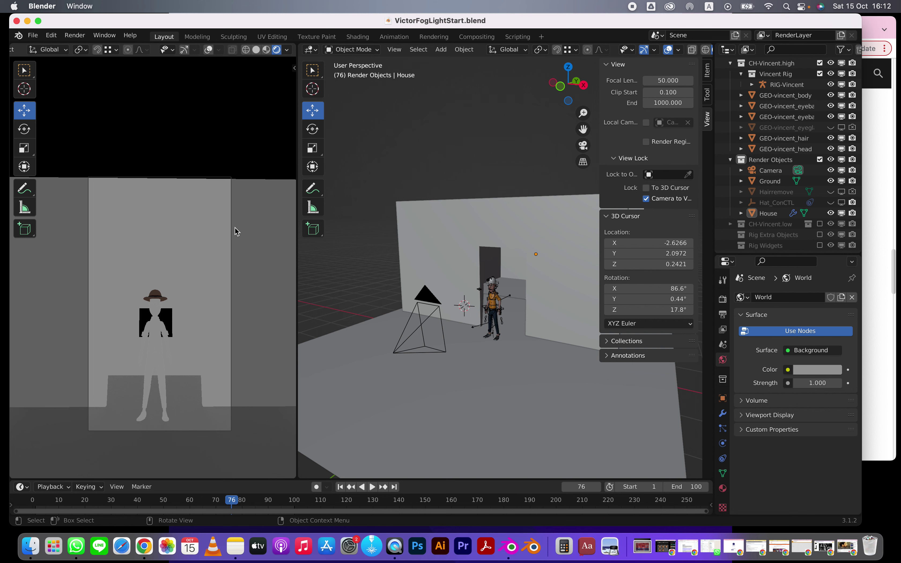
{"action": "left_click", "coordinate": [797, 373]}
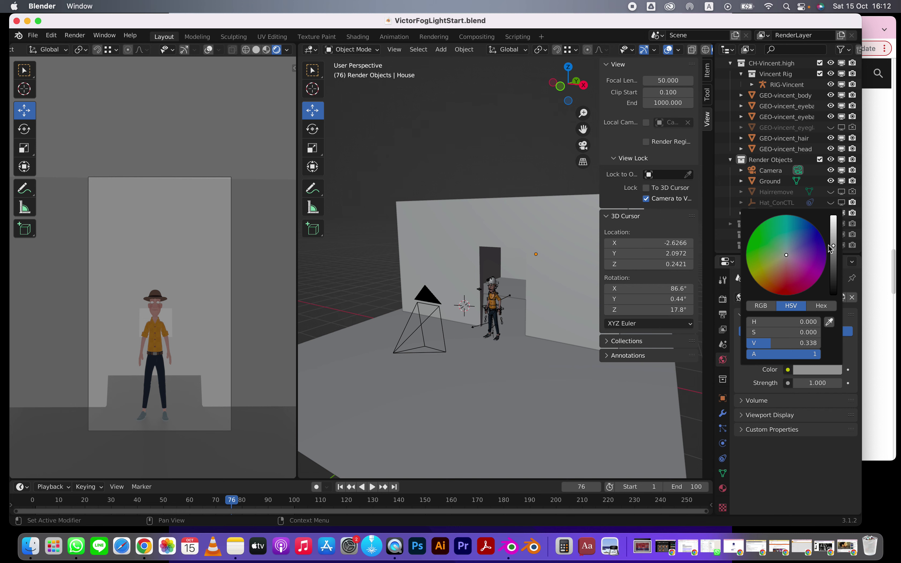
{"action": "left_click_drag", "start_coordinate": [833, 246], "coordinate": [833, 294]}
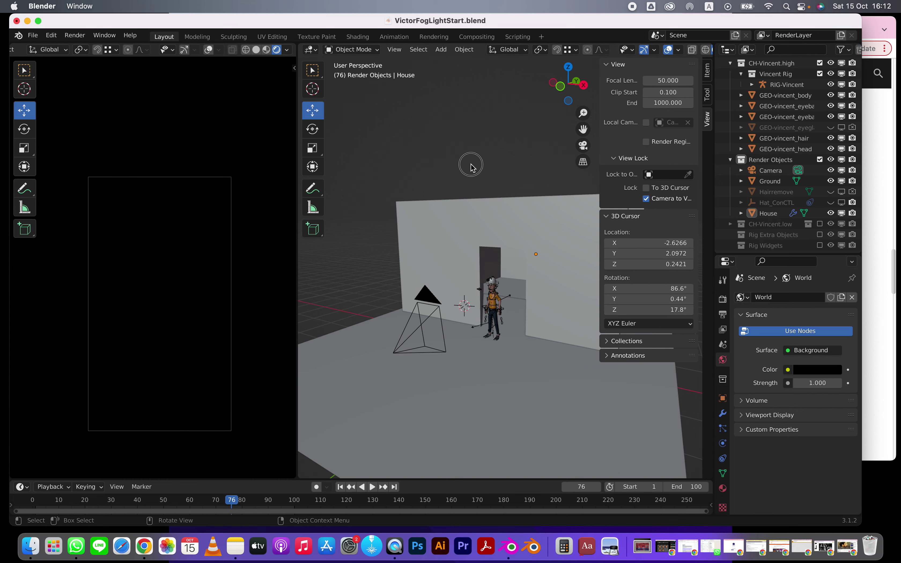
- Add a Spot light and move it along Y and up Z, high above the character
{"action": "key", "text": "shift+a"}
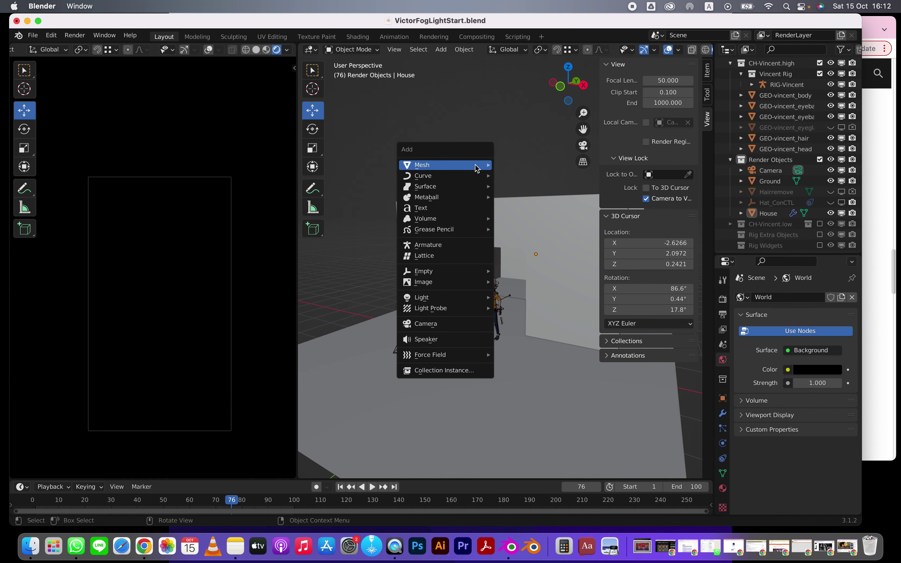
{"action": "mouse_move", "coordinate": [438, 298]}
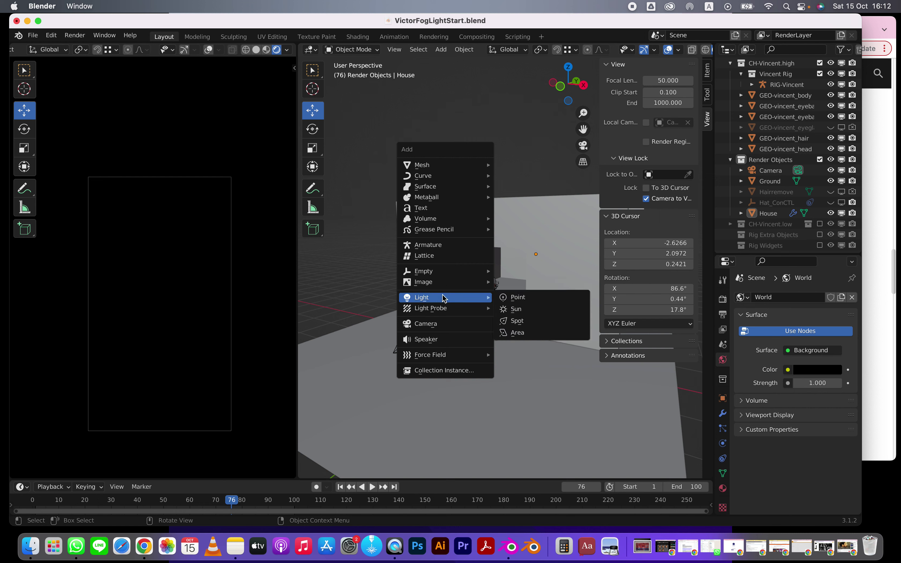
{"action": "left_click", "coordinate": [520, 322]}
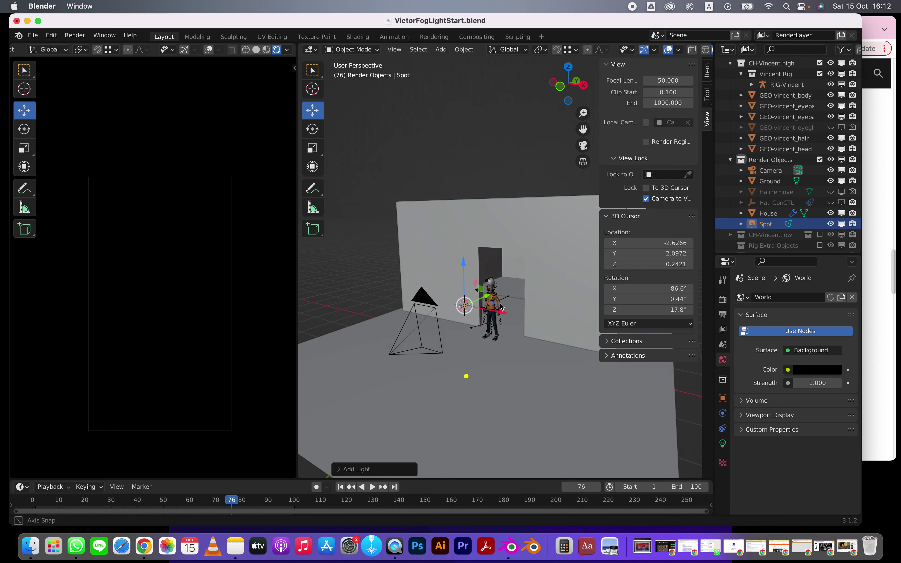
{"action": "middle_click_drag", "start_coordinate": [490, 299], "coordinate": [470, 320]}
{"action": "left_click_drag", "start_coordinate": [514, 282], "coordinate": [462, 367]}
{"action": "left_click_drag", "start_coordinate": [440, 307], "coordinate": [438, 188]}
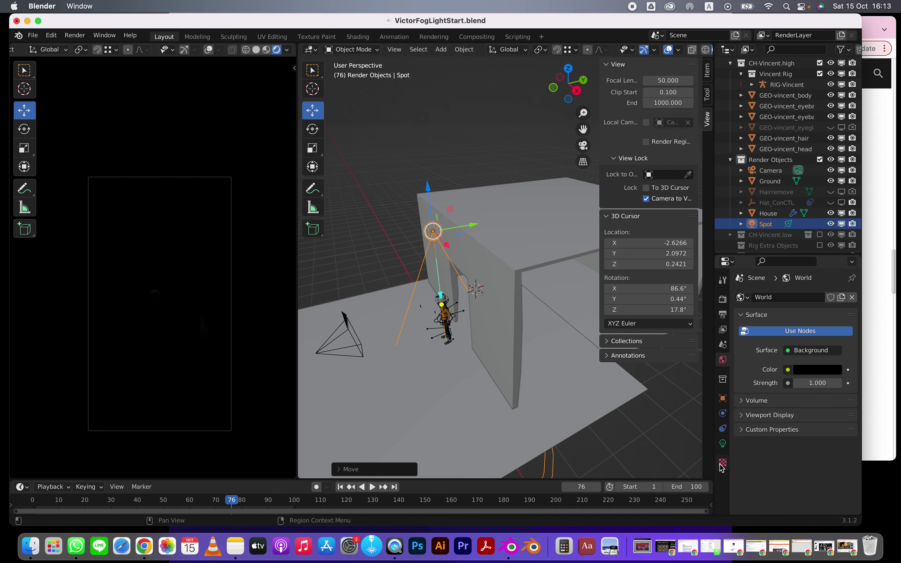
- Set the spot light's Power to 100
{"action": "left_click", "coordinate": [723, 443]}
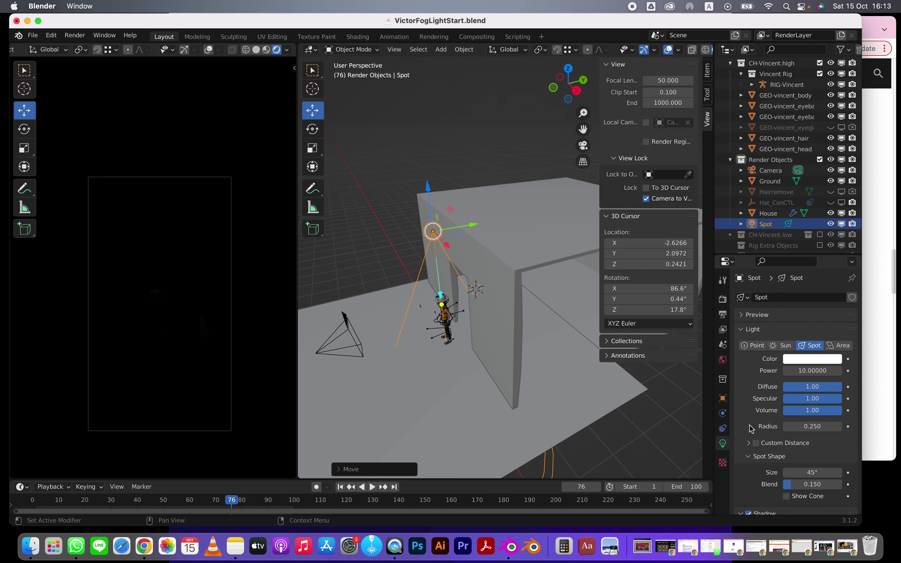
{"action": "left_click", "coordinate": [800, 372]}
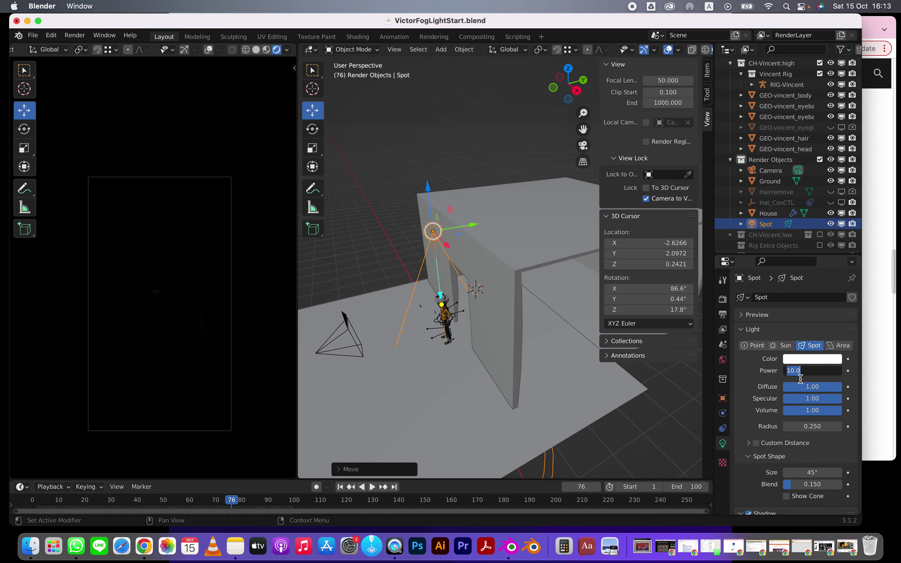
{"action": "type", "text": "100"}
{"action": "key", "text": "Return"}
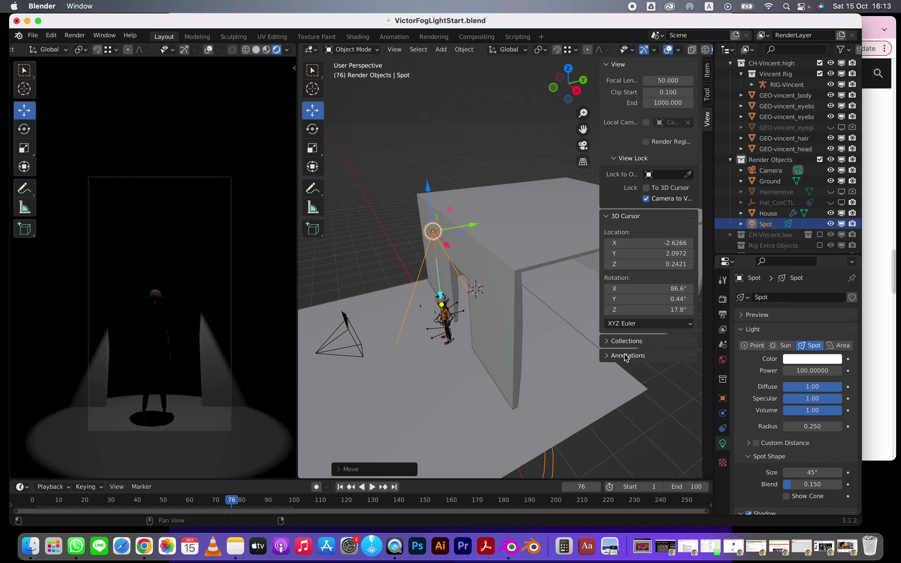
- Slide the spot light along Y and X and rotate it to aim down at the character
{"action": "scroll", "coordinate": [779, 421], "scroll_direction": "down", "scroll_amount": 2}
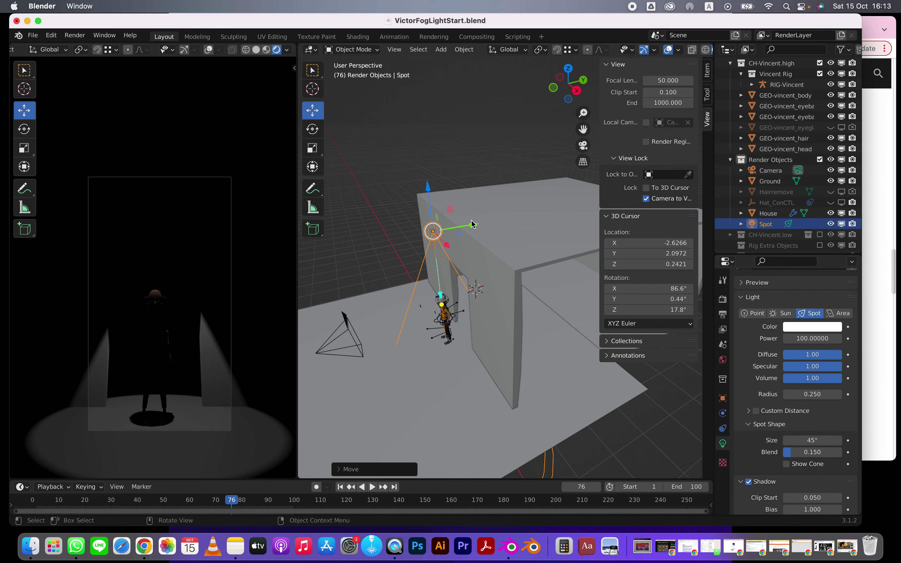
{"action": "left_click_drag", "start_coordinate": [472, 223], "coordinate": [467, 220]}
{"action": "middle_click_drag", "start_coordinate": [422, 276], "coordinate": [497, 264]}
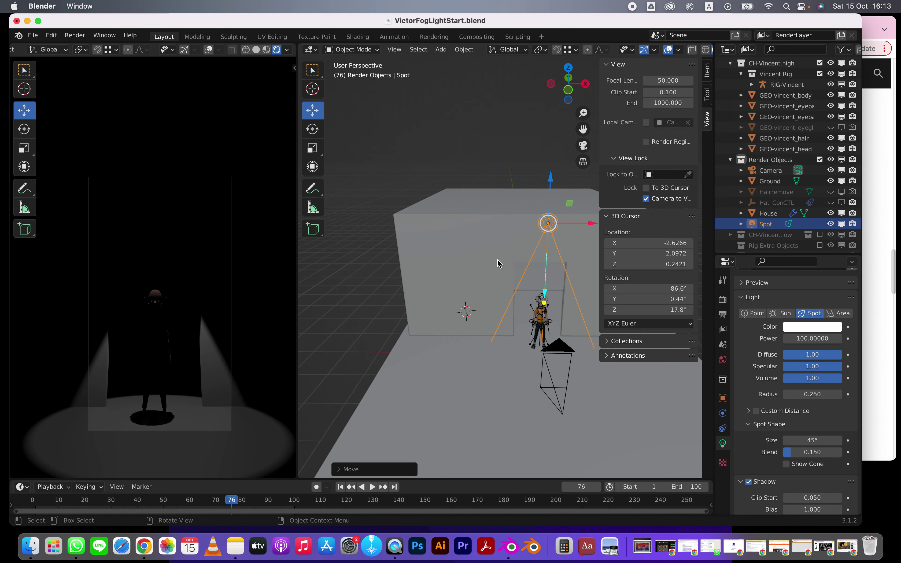
{"action": "middle_click_drag", "start_coordinate": [498, 301], "coordinate": [503, 259]}
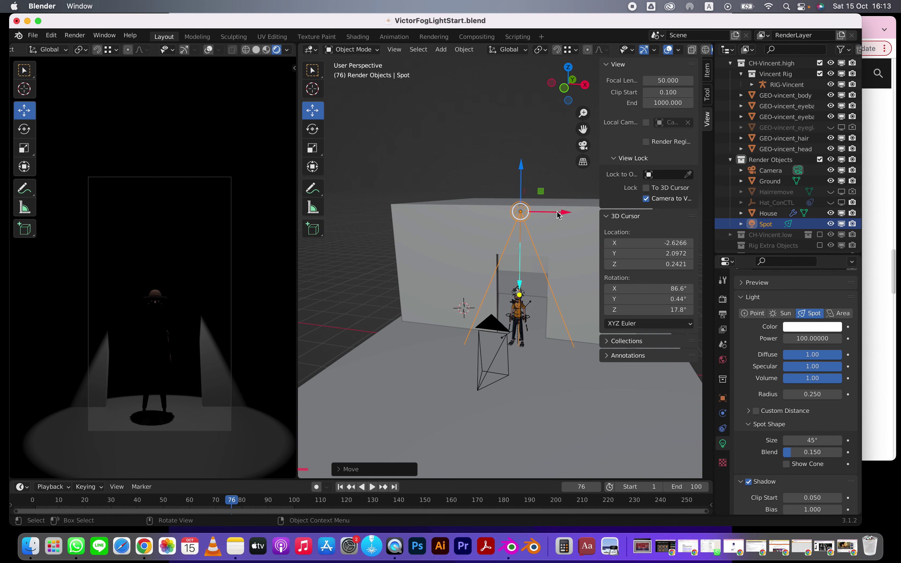
{"action": "left_click_drag", "start_coordinate": [562, 213], "coordinate": [590, 212]}
{"action": "left_click", "coordinate": [312, 129]}
{"action": "left_click", "coordinate": [313, 110]}
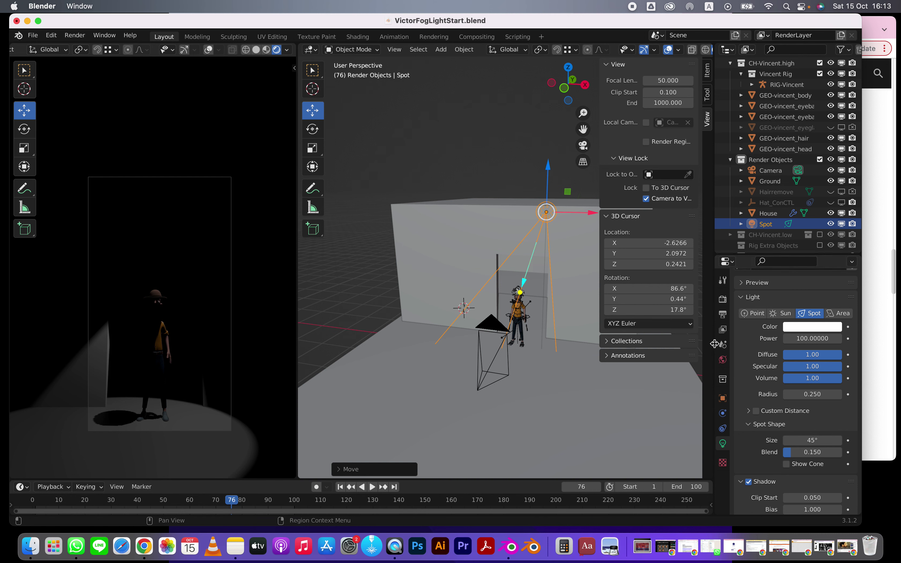
- Give the World volume a Volume Scatter shader with Density 0.4
{"action": "left_click", "coordinate": [723, 315]}
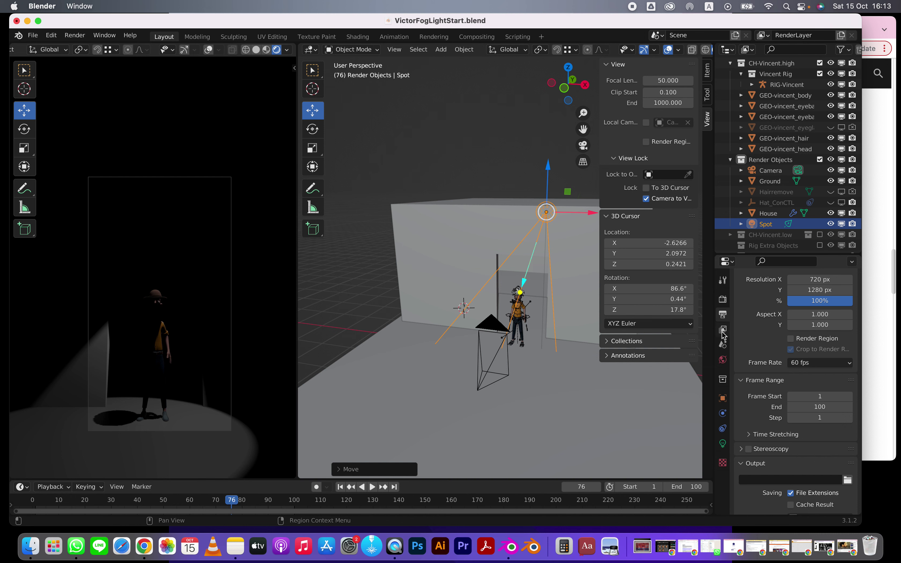
{"action": "left_click", "coordinate": [723, 329]}
{"action": "left_click", "coordinate": [722, 300]}
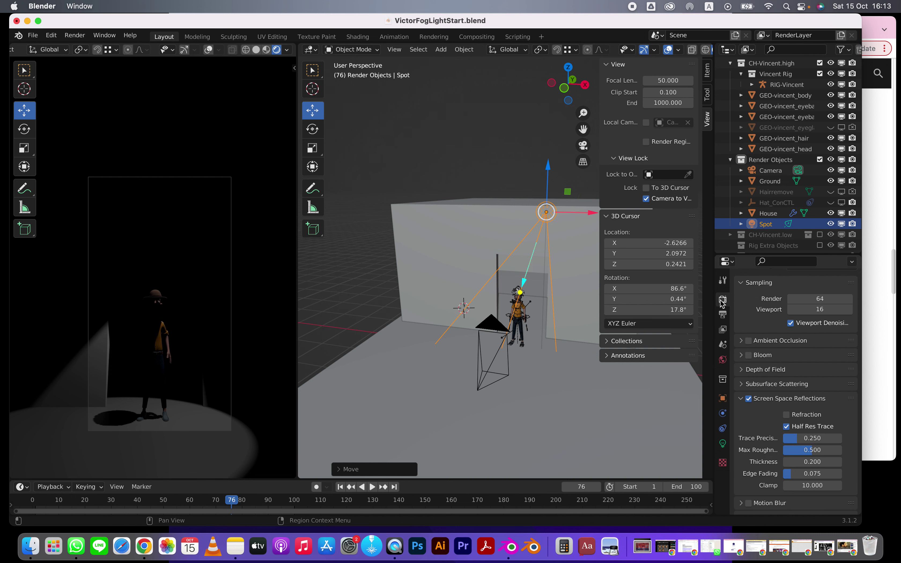
{"action": "left_click", "coordinate": [723, 360]}
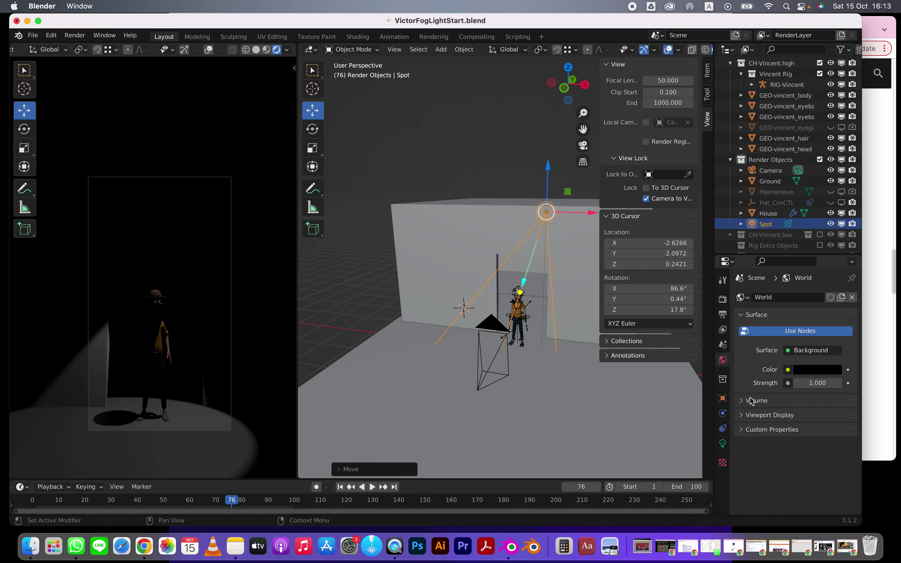
{"action": "left_click", "coordinate": [743, 402]}
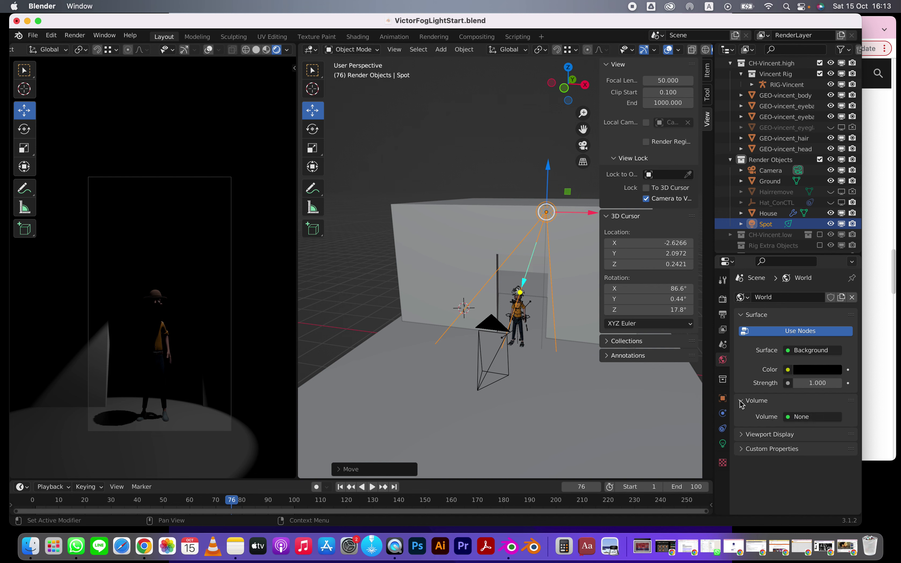
{"action": "left_click", "coordinate": [821, 420]}
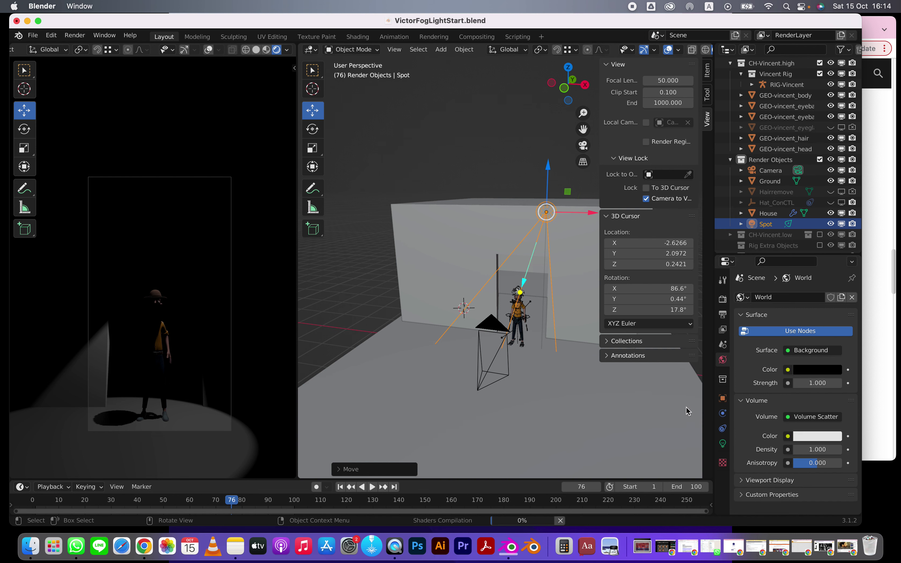
{"action": "left_click", "coordinate": [688, 411]}
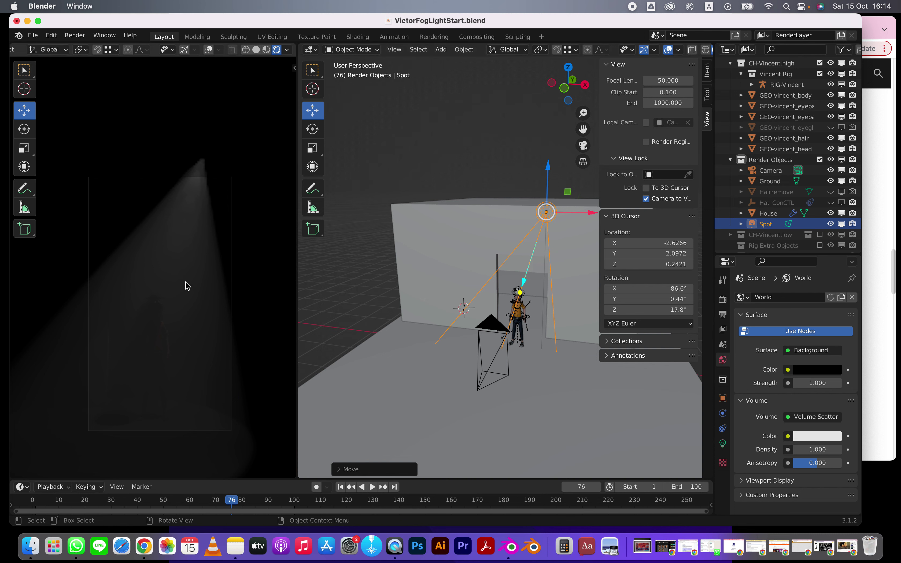
{"action": "left_click", "coordinate": [815, 453]}
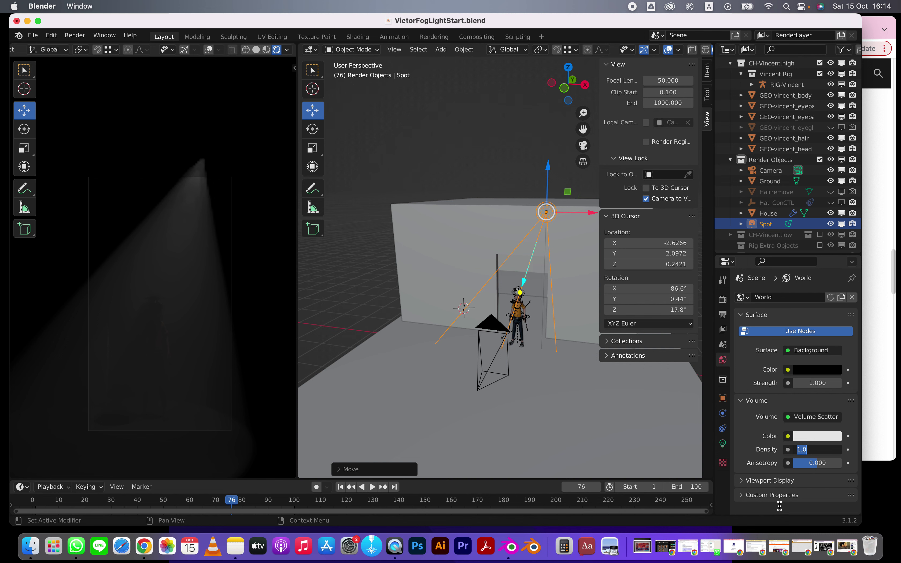
{"action": "type", "text": ".4"}
{"action": "key", "text": "Return"}
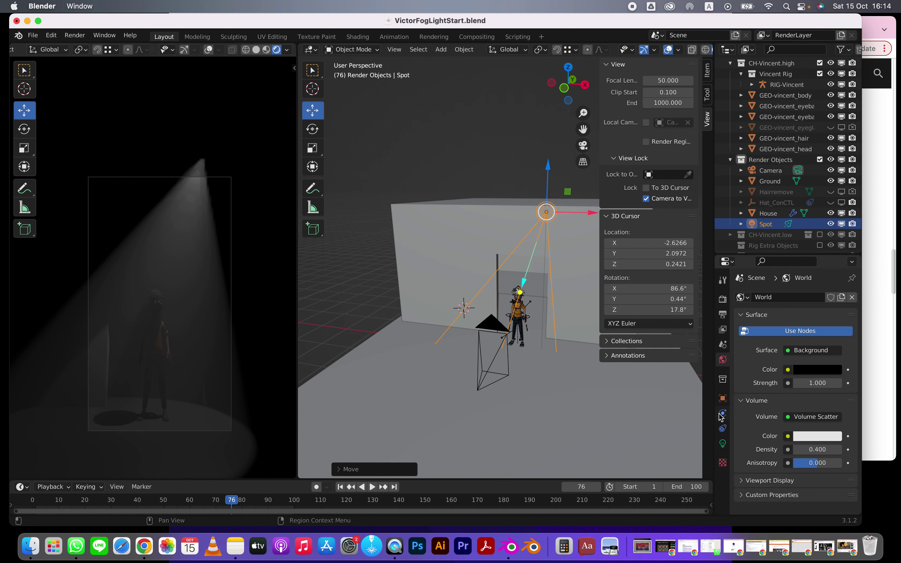
- Narrow the spot cone to 27.2°, then raise the light and nudge it along X
{"action": "left_click", "coordinate": [722, 444]}
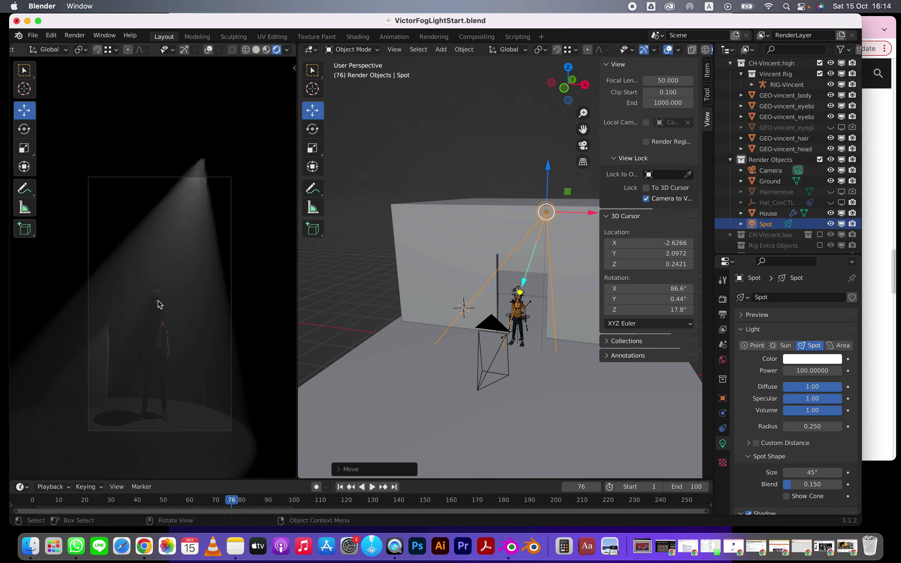
{"action": "left_click_drag", "start_coordinate": [813, 477], "coordinate": [776, 478]}
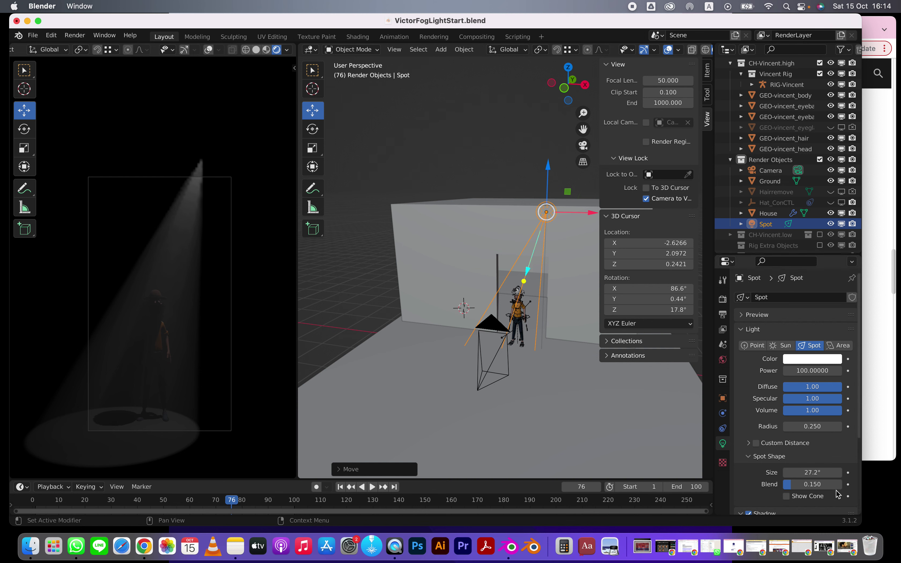
{"action": "left_click_drag", "start_coordinate": [592, 219], "coordinate": [601, 219]}
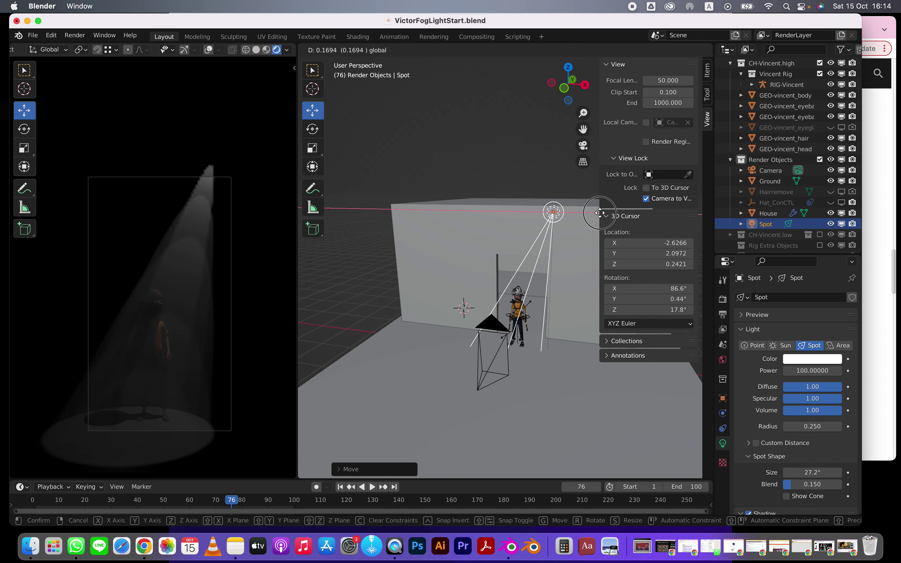
{"action": "left_click_drag", "start_coordinate": [556, 171], "coordinate": [557, 146]}
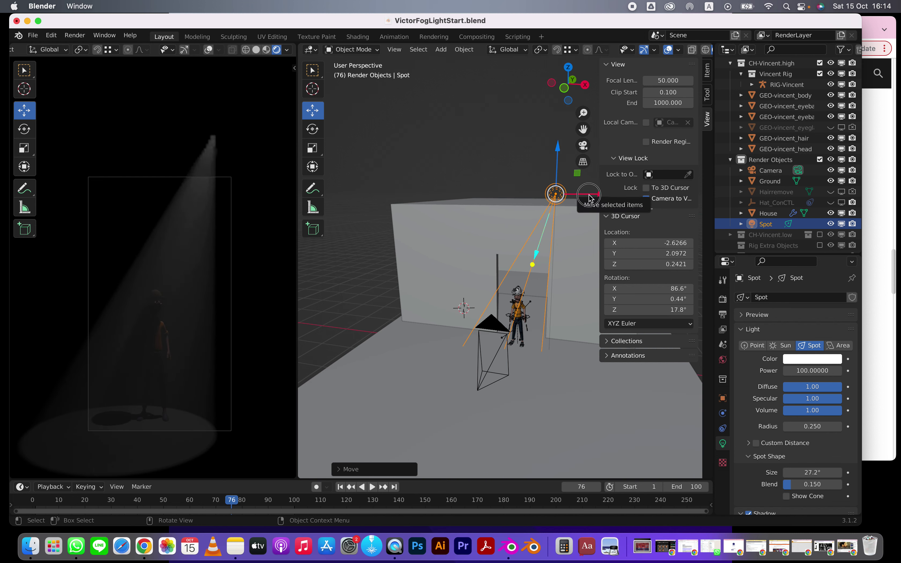
{"action": "left_click_drag", "start_coordinate": [592, 195], "coordinate": [597, 194]}
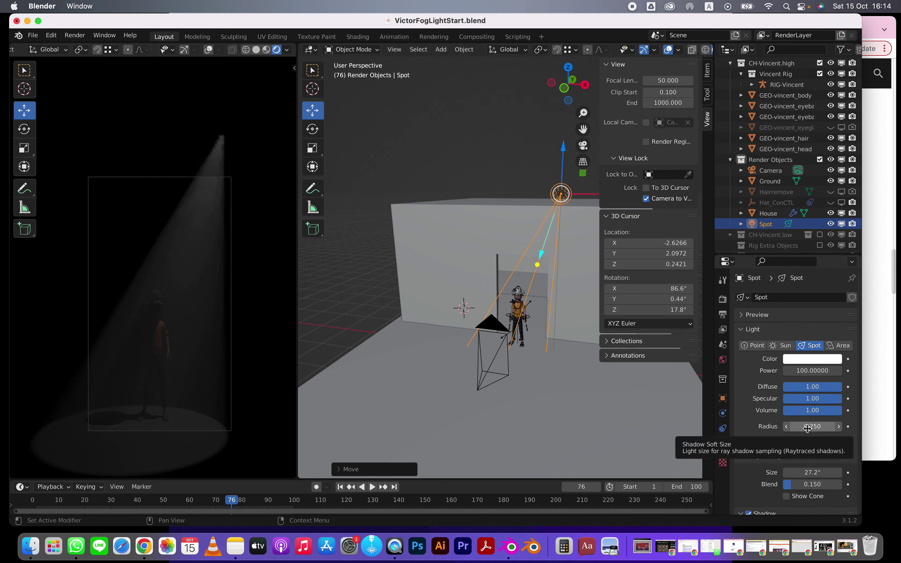
- Set the spot light's Radius to 0.408 for softer beam edges
{"action": "left_click_drag", "start_coordinate": [811, 428], "coordinate": [845, 428]}
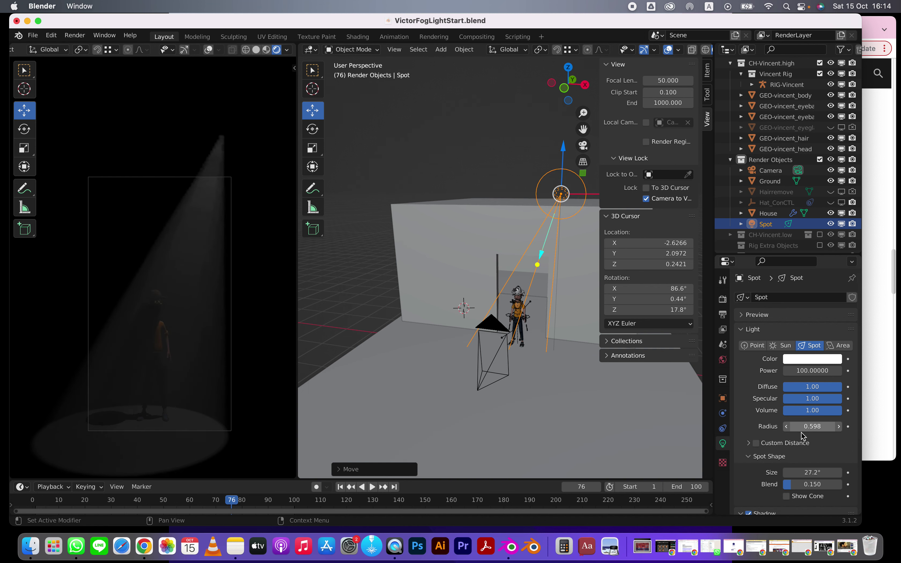
{"action": "key", "text": "BackSpace"}
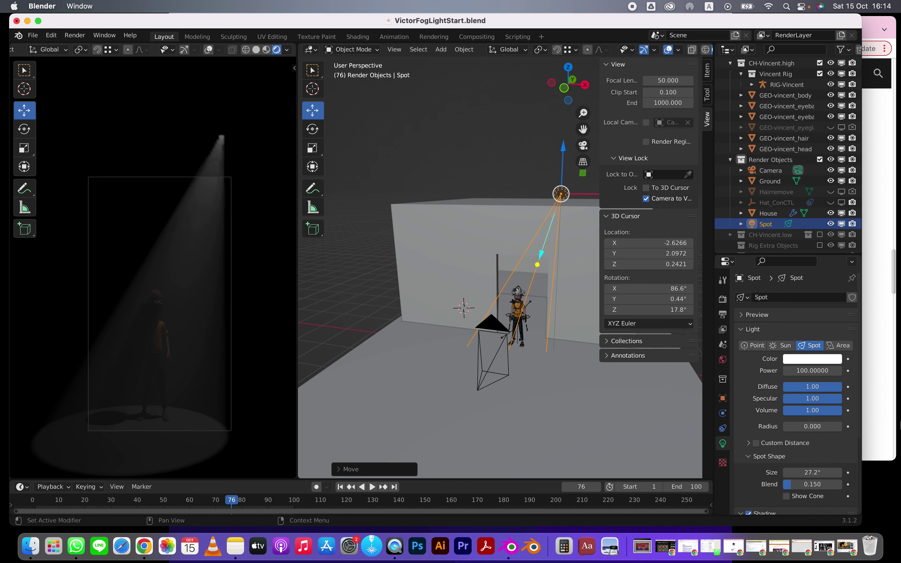
{"action": "mouse_move", "coordinate": [812, 426]}
{"action": "left_mouse_down"}
{"action": "mouse_move", "coordinate": [841, 426]}
{"action": "mouse_move", "coordinate": [807, 427]}
{"action": "left_mouse_up"}
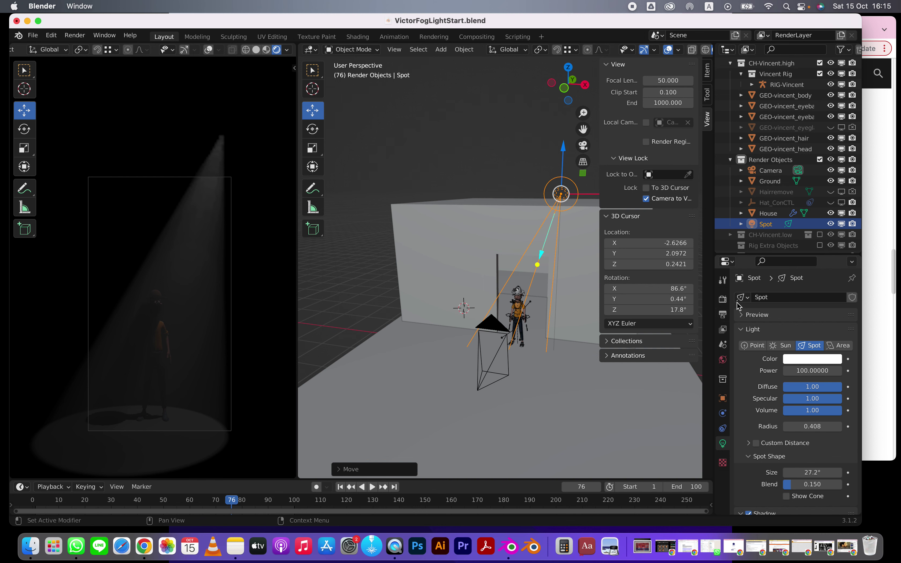
- Change the Volumetrics Tile Size in Render Properties from 8 px to 2 px
{"action": "left_click", "coordinate": [723, 299]}
{"action": "scroll", "coordinate": [761, 468], "scroll_direction": "down", "scroll_amount": 2}
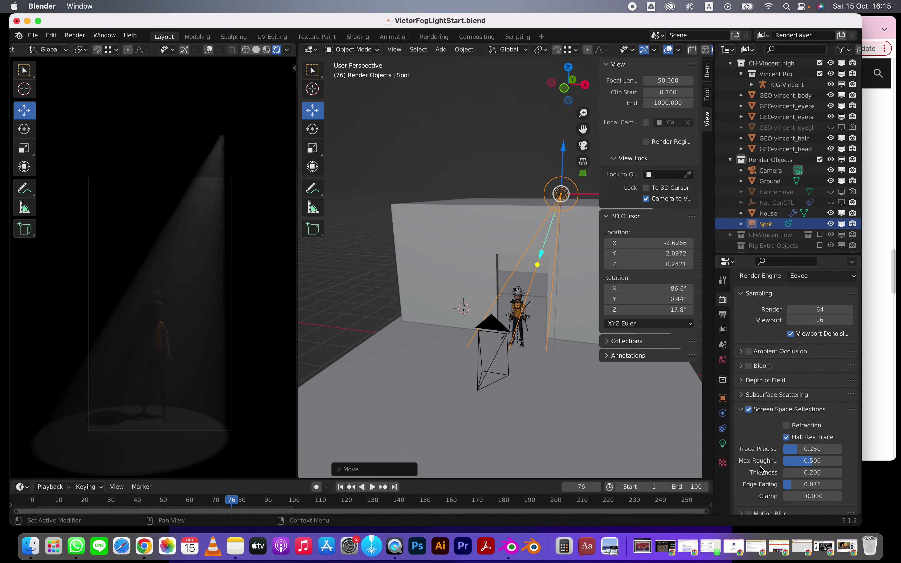
{"action": "scroll", "coordinate": [760, 469], "scroll_direction": "down", "scroll_amount": 5}
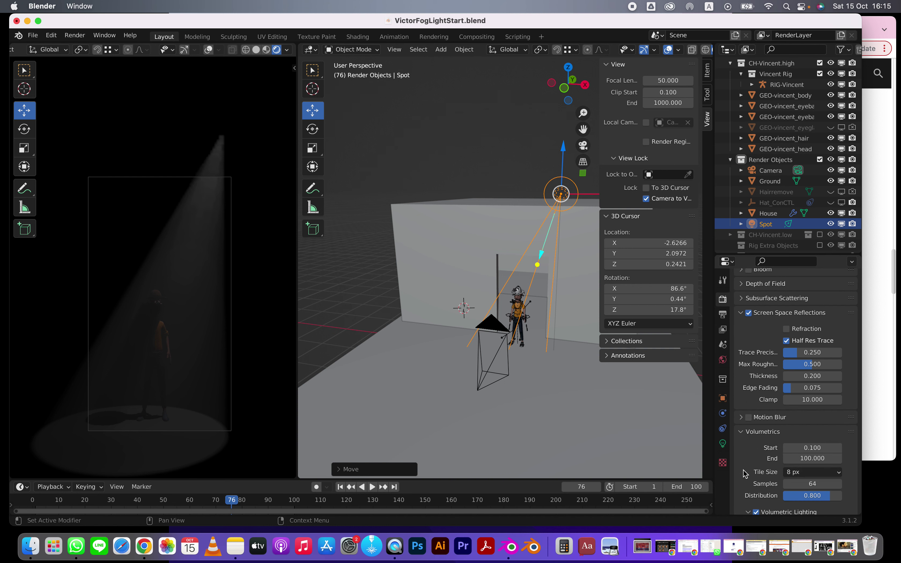
{"action": "scroll", "coordinate": [744, 473], "scroll_direction": "down", "scroll_amount": 3}
{"action": "left_click", "coordinate": [819, 419]}
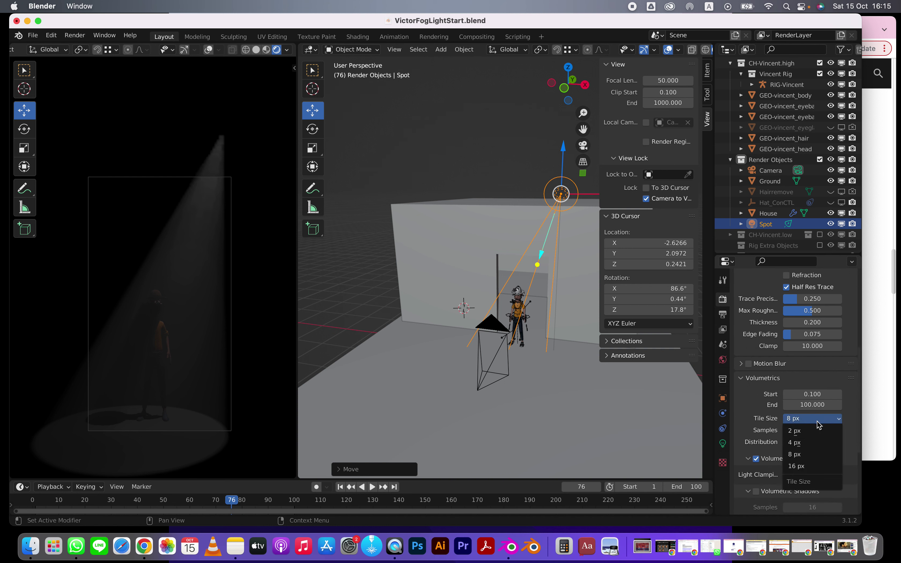
{"action": "left_click", "coordinate": [800, 428]}
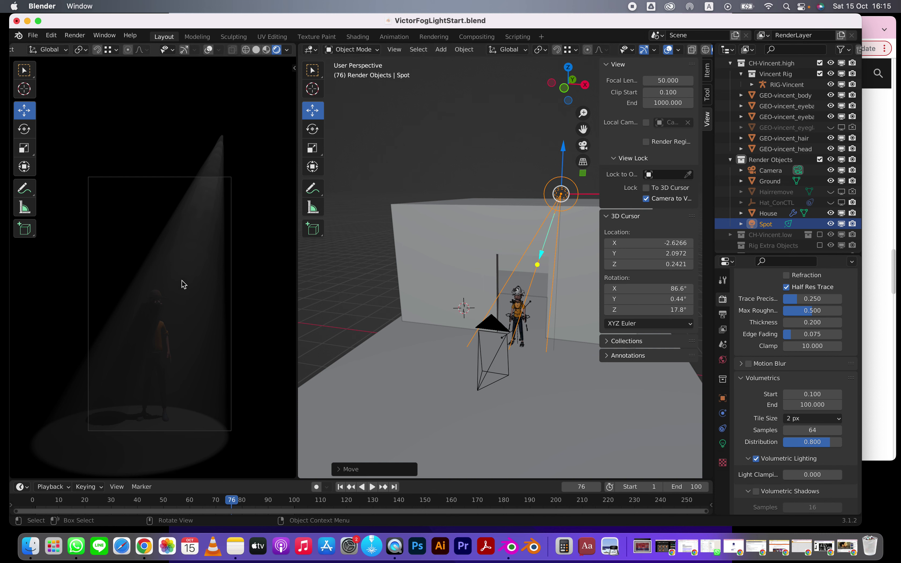
- Try a spot light Power of 300, then settle on 200
{"action": "left_click", "coordinate": [723, 443]}
{"action": "scroll", "coordinate": [763, 328], "scroll_direction": "up", "scroll_amount": 5}
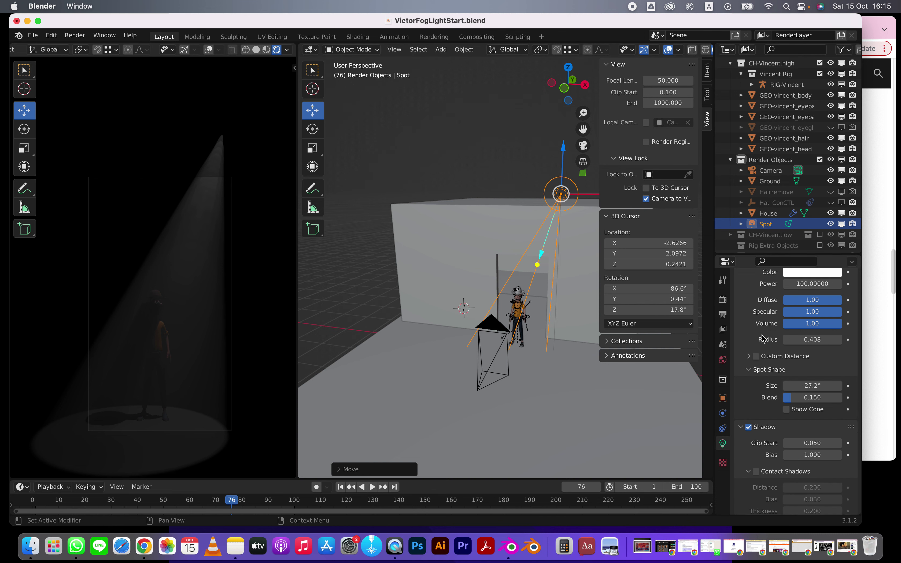
{"action": "scroll", "coordinate": [761, 338], "scroll_direction": "up", "scroll_amount": 4}
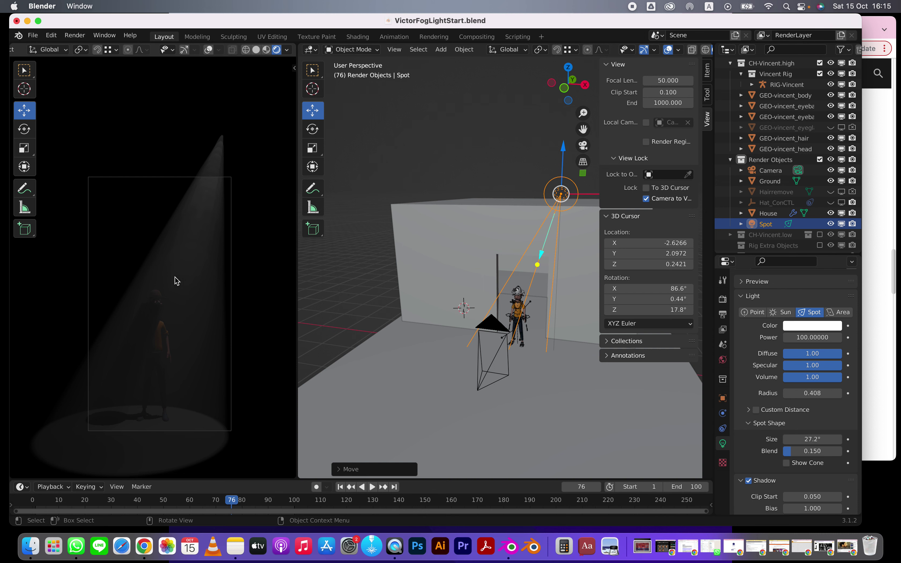
{"action": "left_click", "coordinate": [809, 337]}
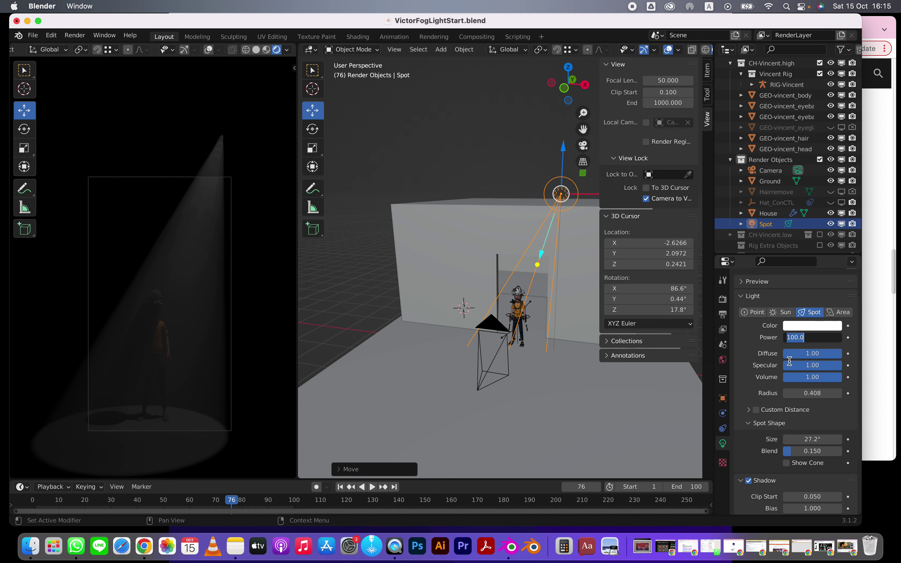
{"action": "type", "text": "300"}
{"action": "key", "text": "Return"}
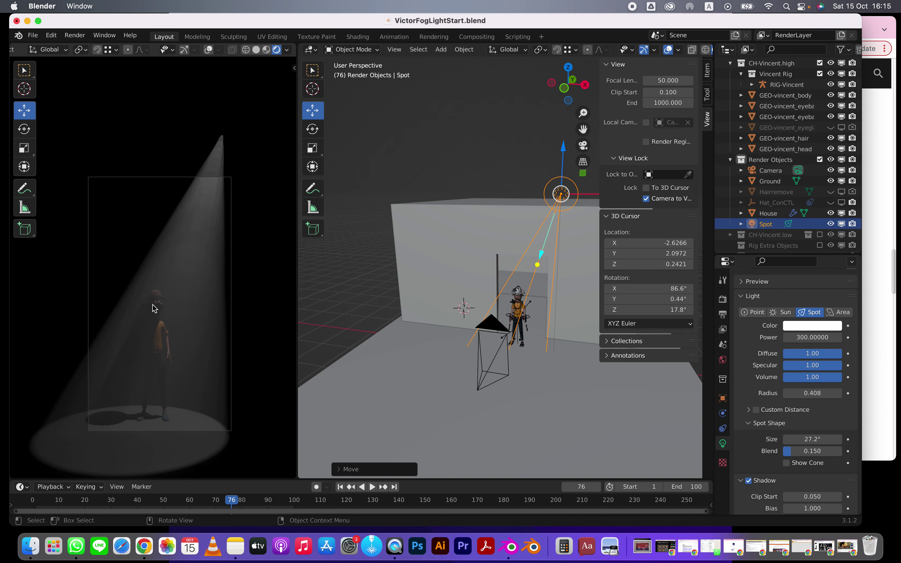
{"action": "left_click", "coordinate": [805, 337]}
{"action": "type", "text": "2"}
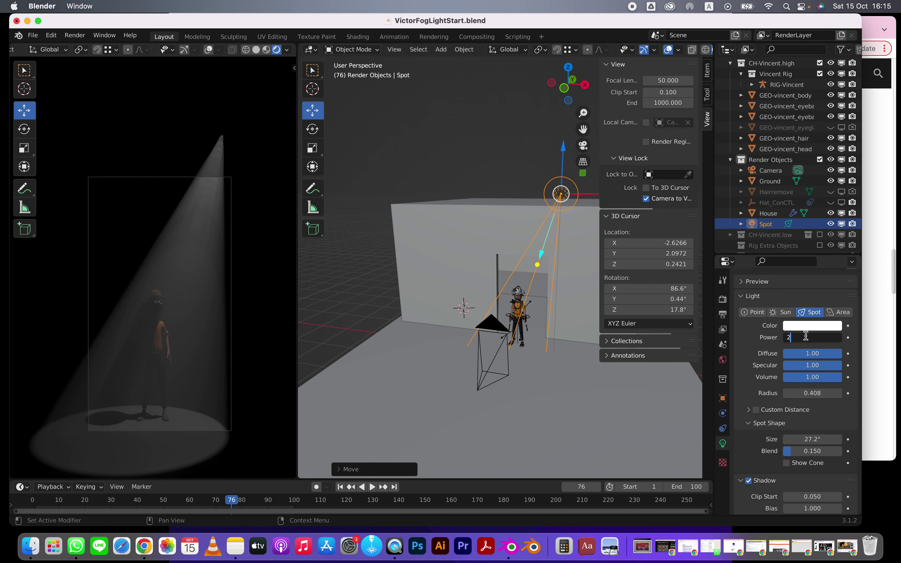
{"action": "type", "text": "00"}
{"action": "key", "text": "Return"}
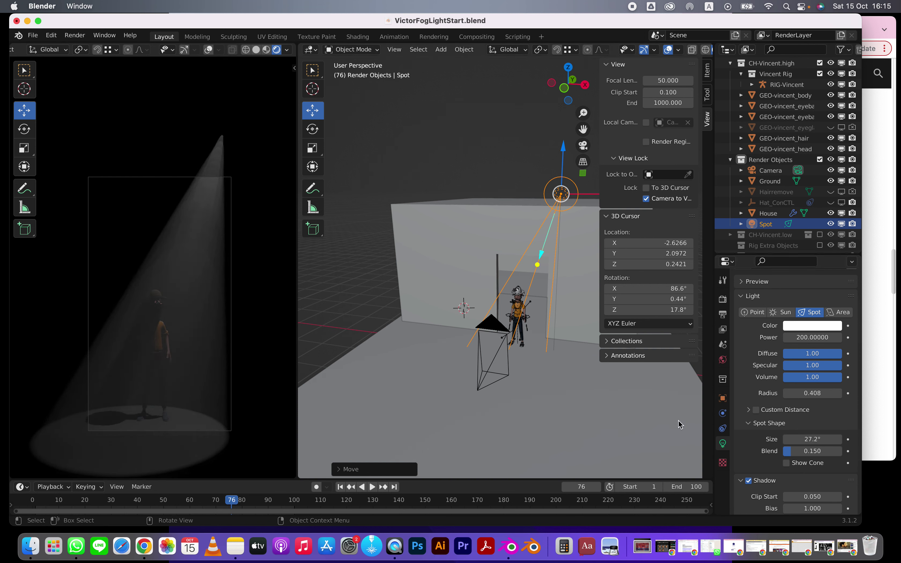
- Render frame 76 with Render Image, move the result window aside, then view render sampling
{"action": "left_click", "coordinate": [74, 35]}
{"action": "left_click", "coordinate": [90, 52]}
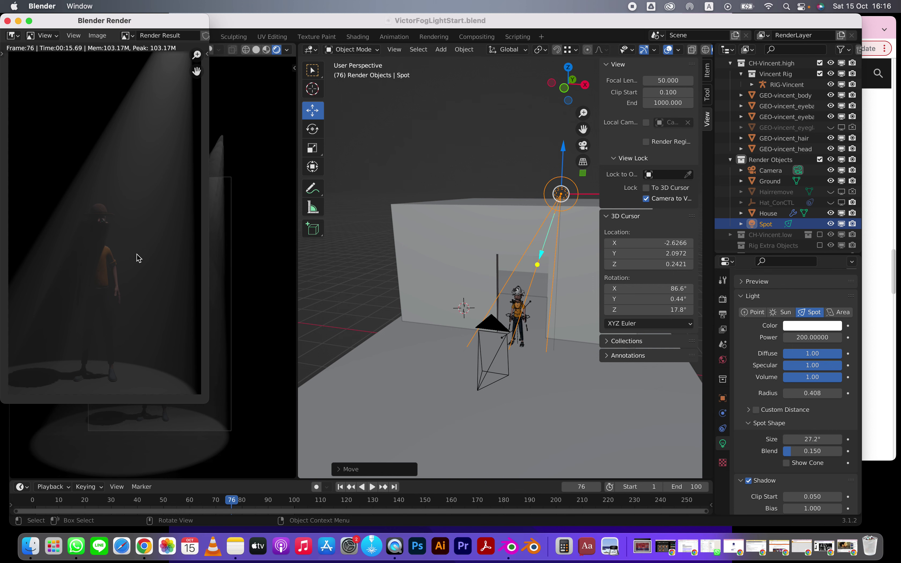
{"action": "left_click_drag", "start_coordinate": [74, 23], "coordinate": [81, 66]}
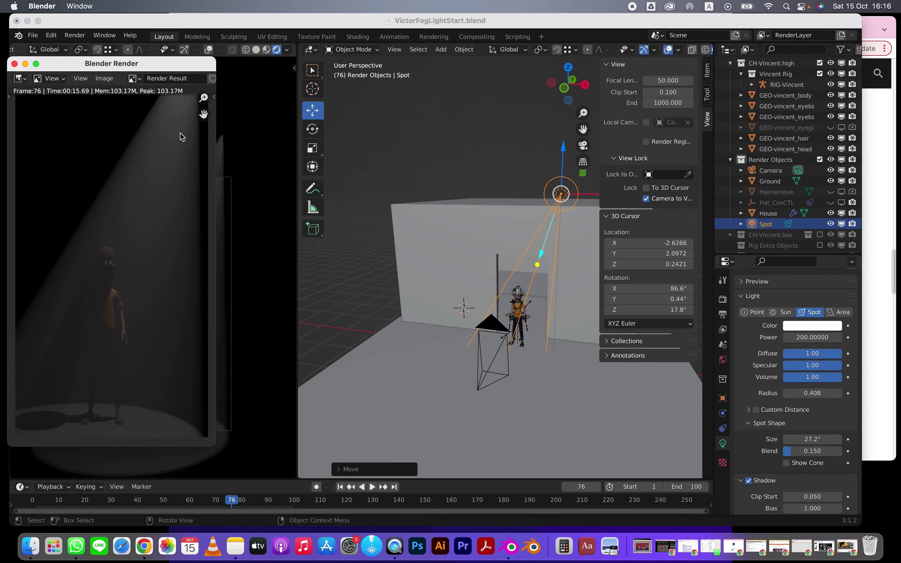
{"action": "left_click_drag", "start_coordinate": [170, 69], "coordinate": [433, 95]}
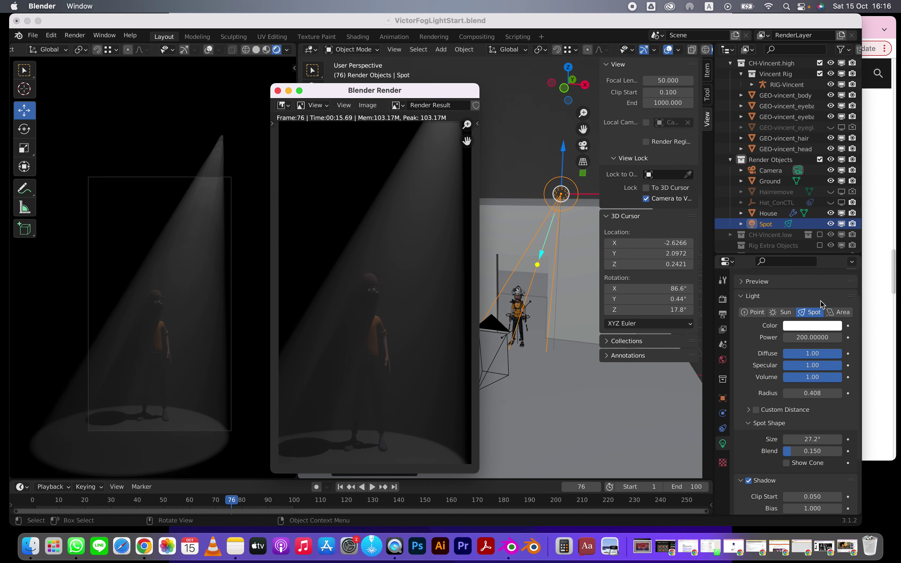
{"action": "left_click", "coordinate": [722, 300]}
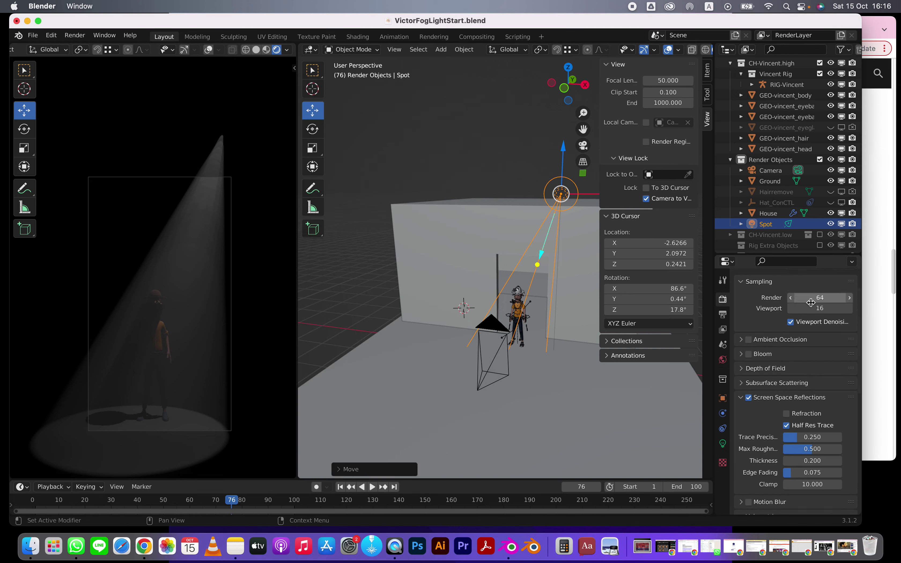
- Change the Render Engine from Eevee to Cycles in Render Properties
{"action": "scroll", "coordinate": [815, 320], "scroll_direction": "up", "scroll_amount": 1}
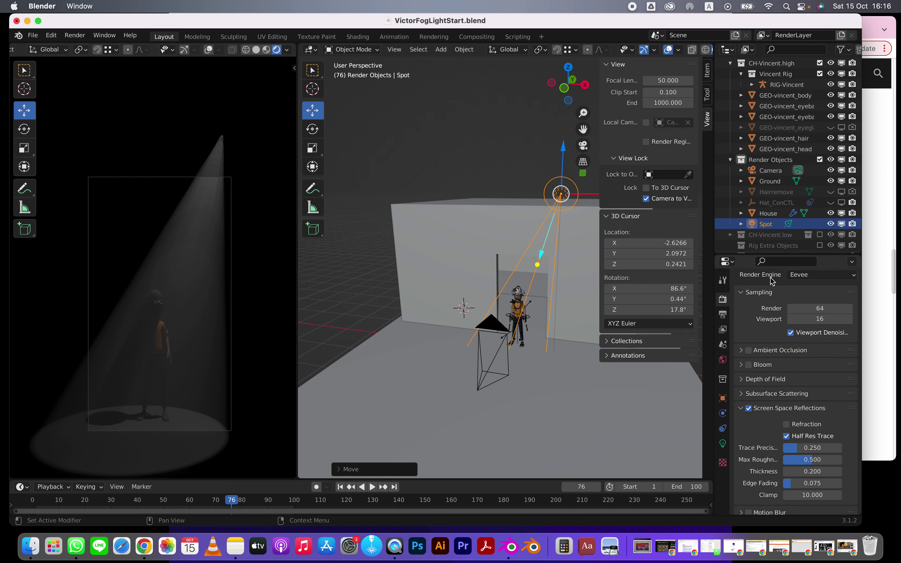
{"action": "left_click", "coordinate": [804, 277]}
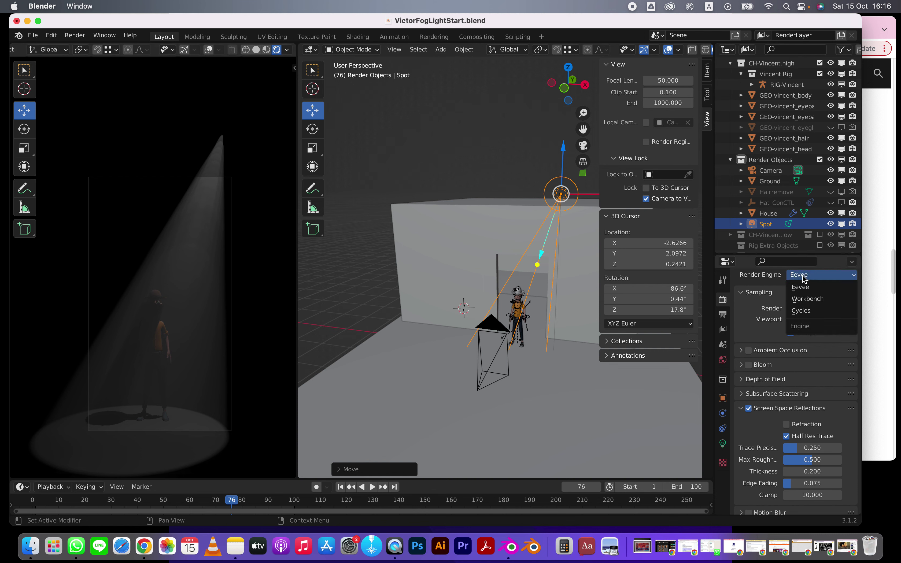
{"action": "left_click", "coordinate": [802, 311]}
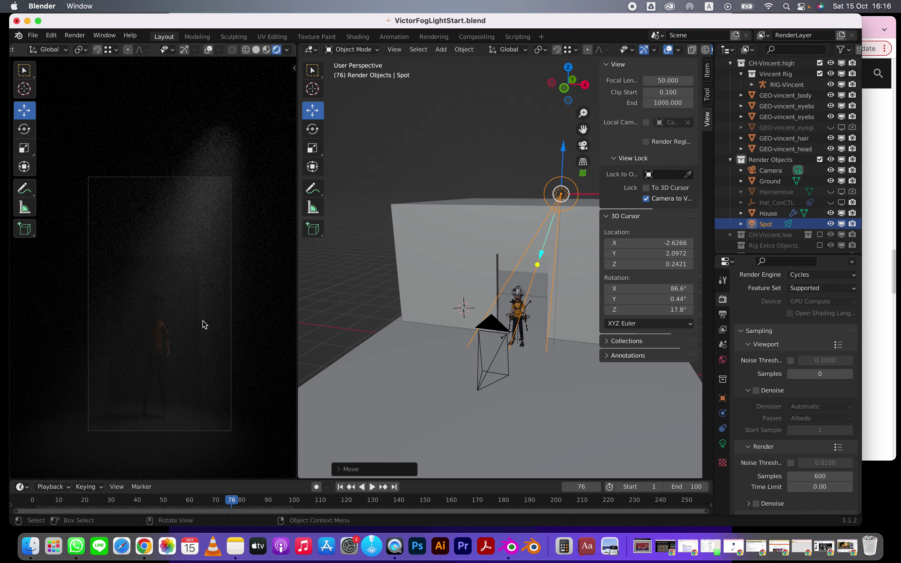
{"action": "left_click", "coordinate": [133, 39]}
{"action": "left_click_drag", "start_coordinate": [187, 21], "coordinate": [201, 24]}
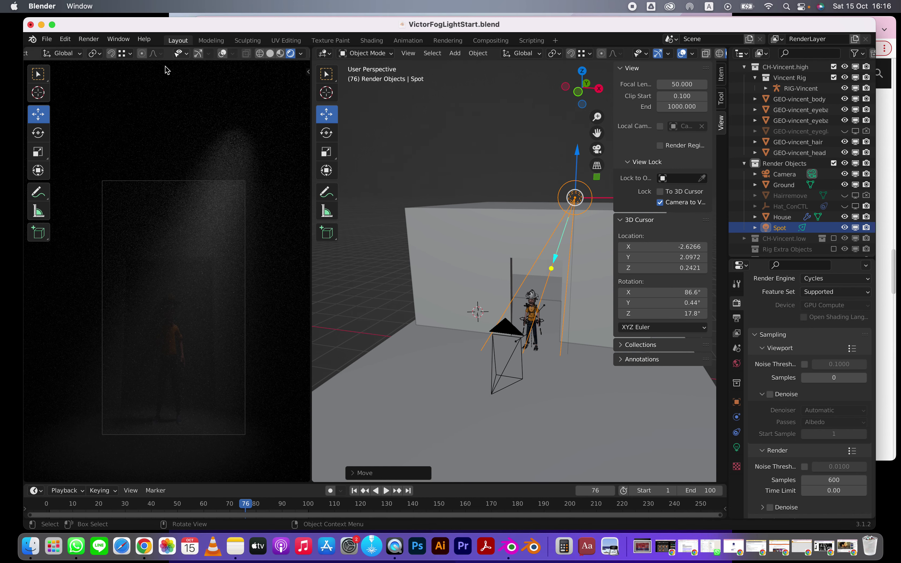
{"action": "left_click", "coordinate": [92, 40]}
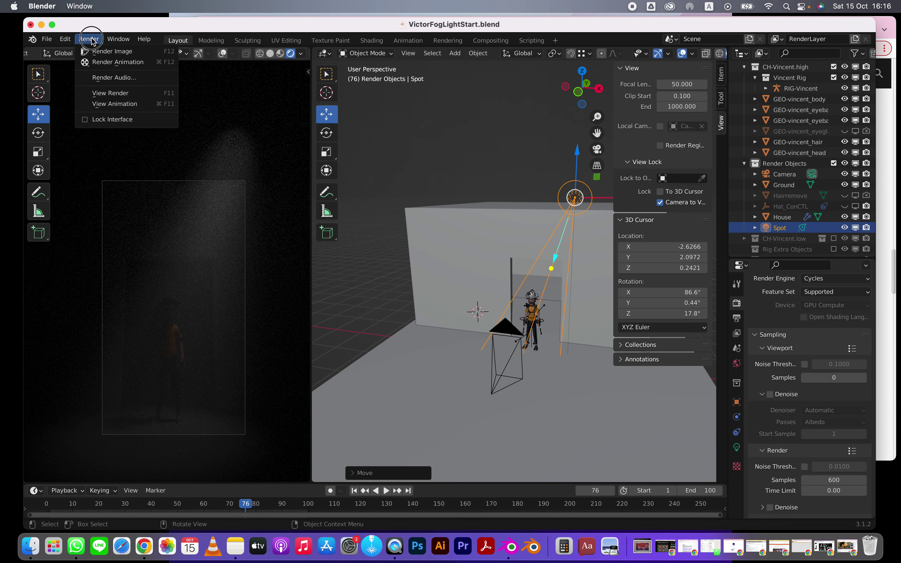
{"action": "left_click", "coordinate": [100, 53]}
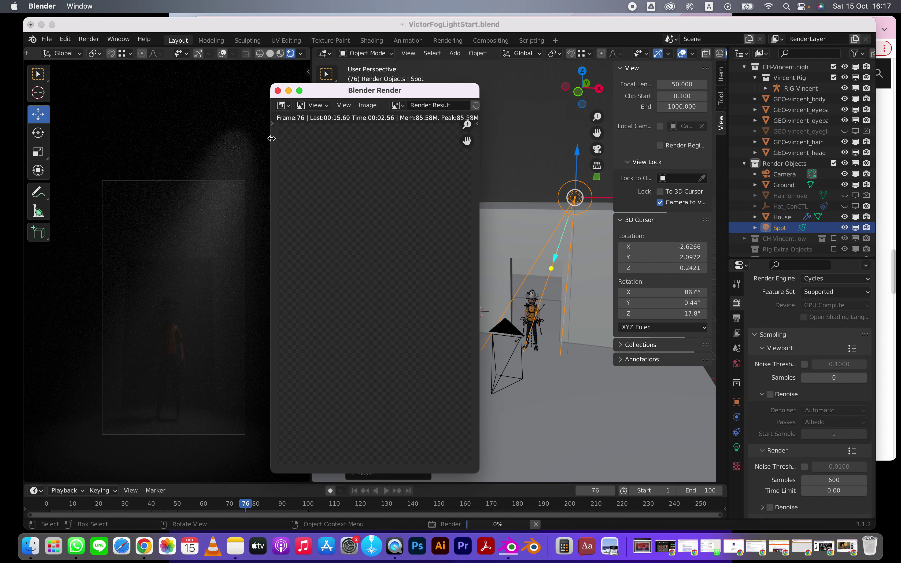
{"action": "left_click_drag", "start_coordinate": [327, 96], "coordinate": [64, 44]}
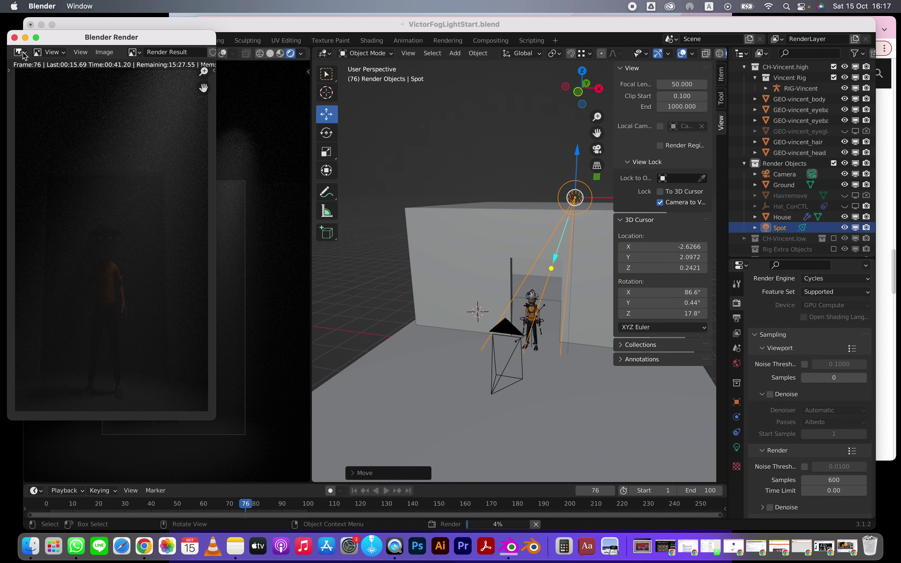
{"action": "left_click", "coordinate": [56, 42]}
{"action": "left_click_drag", "start_coordinate": [56, 42], "coordinate": [52, 45]}
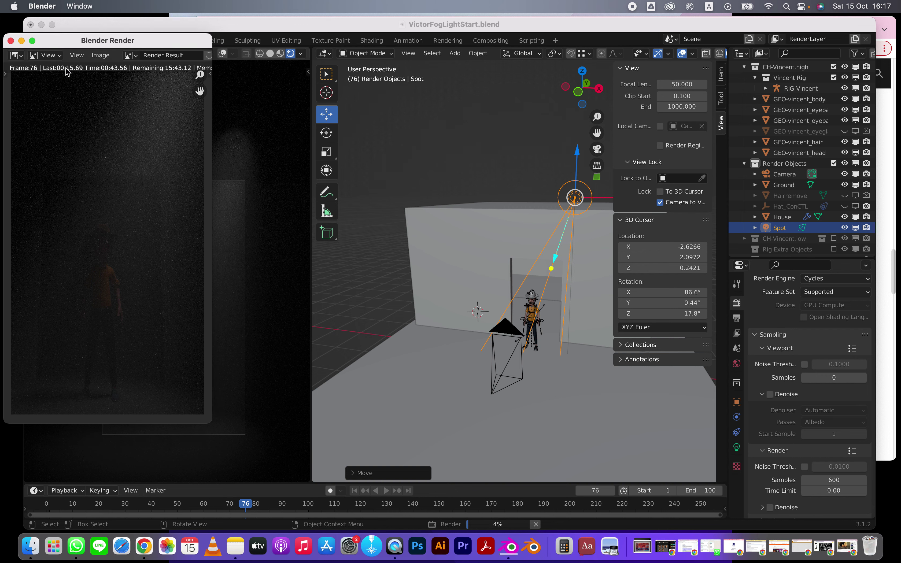
{"action": "left_click", "coordinate": [74, 55]}
{"action": "mouse_move", "coordinate": [98, 56]}
{"action": "left_click_drag", "start_coordinate": [147, 43], "coordinate": [160, 76]}
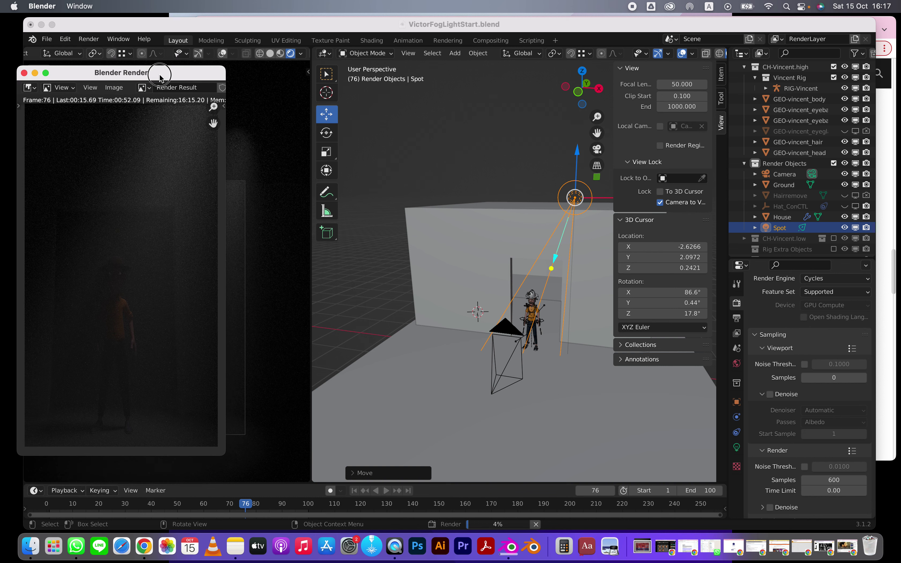
{"action": "left_click", "coordinate": [24, 73]}
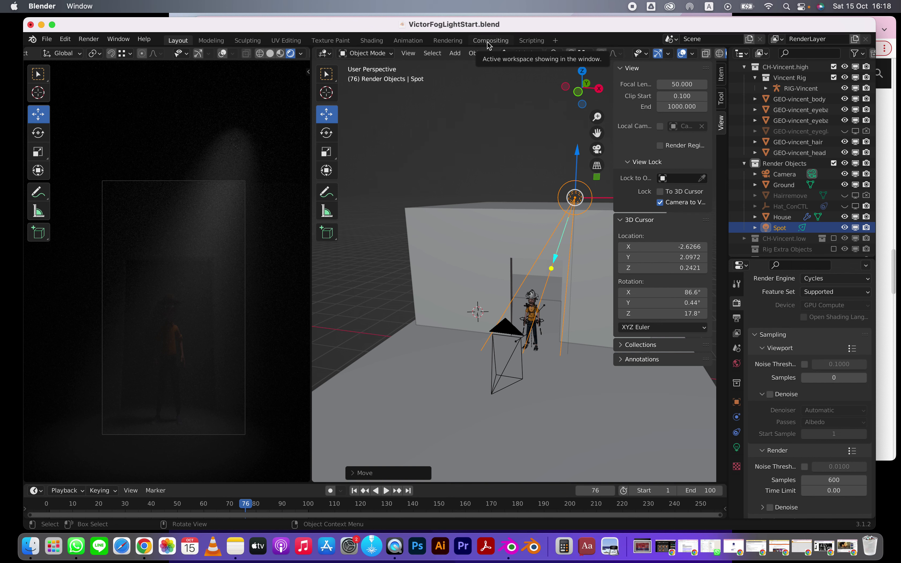
- Open the Compositing workspace, enable Use Nodes and move the Composite node further right
{"action": "left_click", "coordinate": [488, 42]}
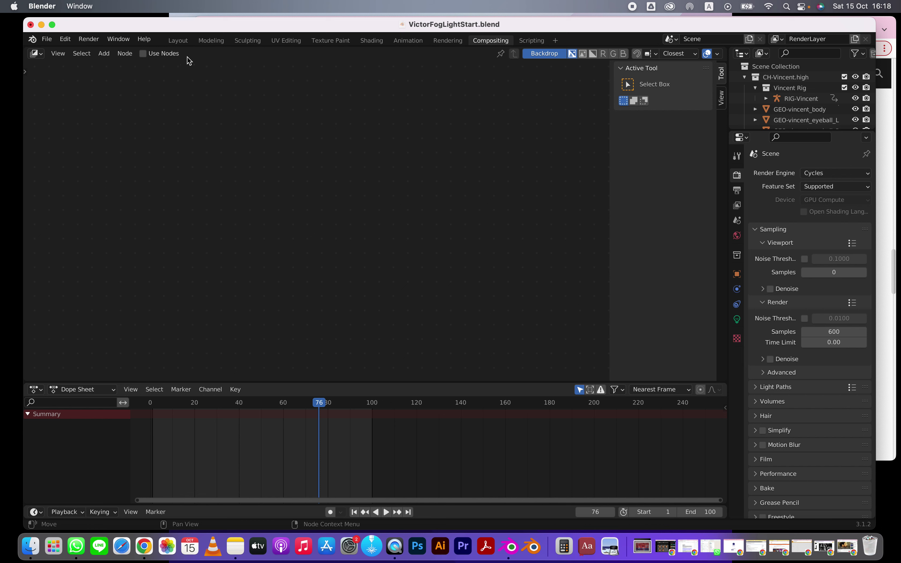
{"action": "left_click", "coordinate": [143, 53]}
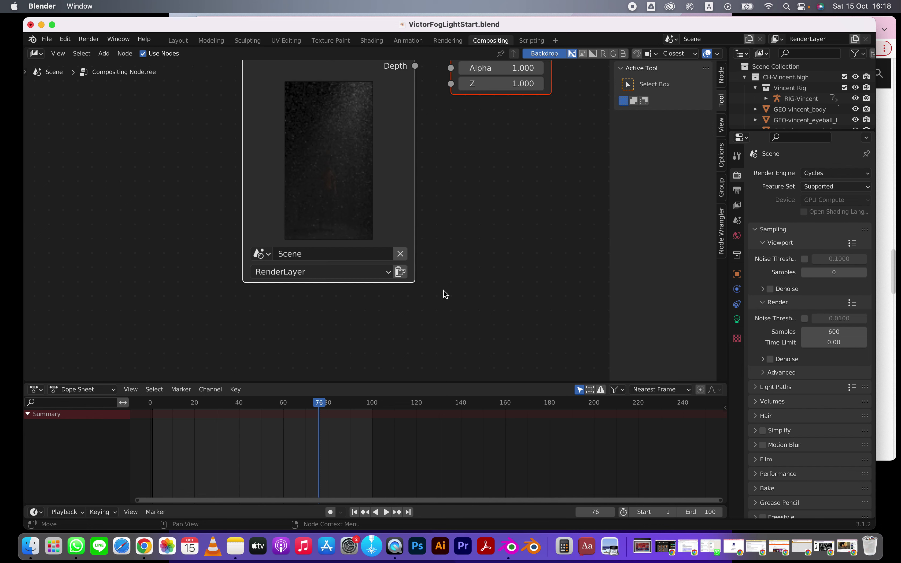
{"action": "scroll", "coordinate": [442, 289], "scroll_direction": "down", "scroll_amount": 2}
{"action": "scroll", "coordinate": [432, 240], "scroll_direction": "down", "scroll_amount": 2}
{"action": "middle_click_drag", "start_coordinate": [435, 237], "coordinate": [431, 304]}
{"action": "middle_click_drag", "start_coordinate": [339, 138], "coordinate": [261, 134]}
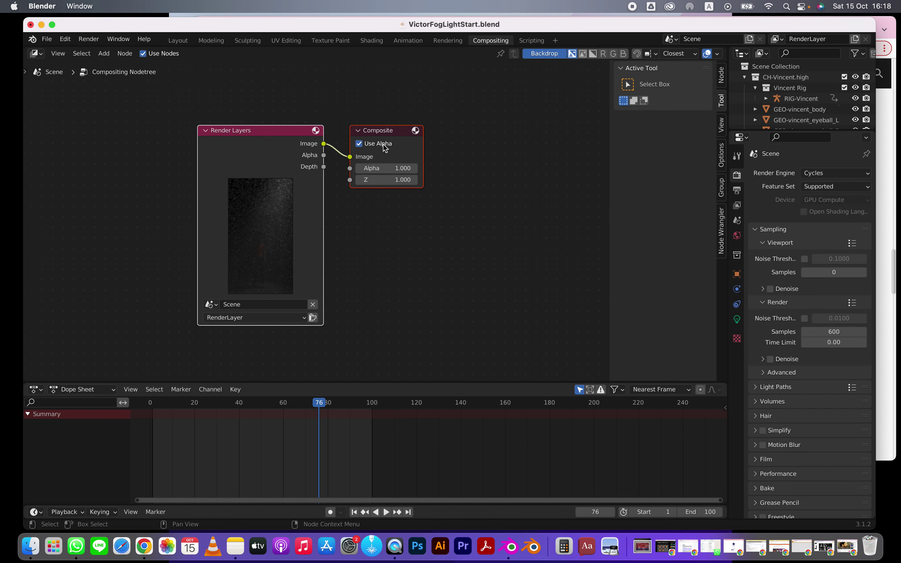
{"action": "middle_click_drag", "start_coordinate": [385, 134], "coordinate": [415, 137]}
{"action": "left_click_drag", "start_coordinate": [430, 135], "coordinate": [552, 151]}
- Show the last render result beside the node editor with both nodes fully visible
{"action": "left_click_drag", "start_coordinate": [320, 28], "coordinate": [335, 90]}
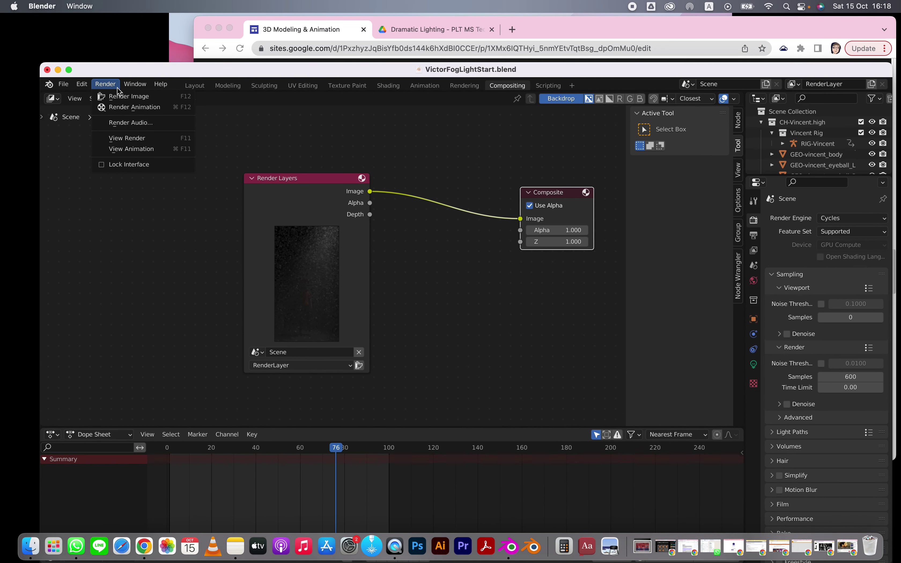
{"action": "left_click", "coordinate": [125, 138]}
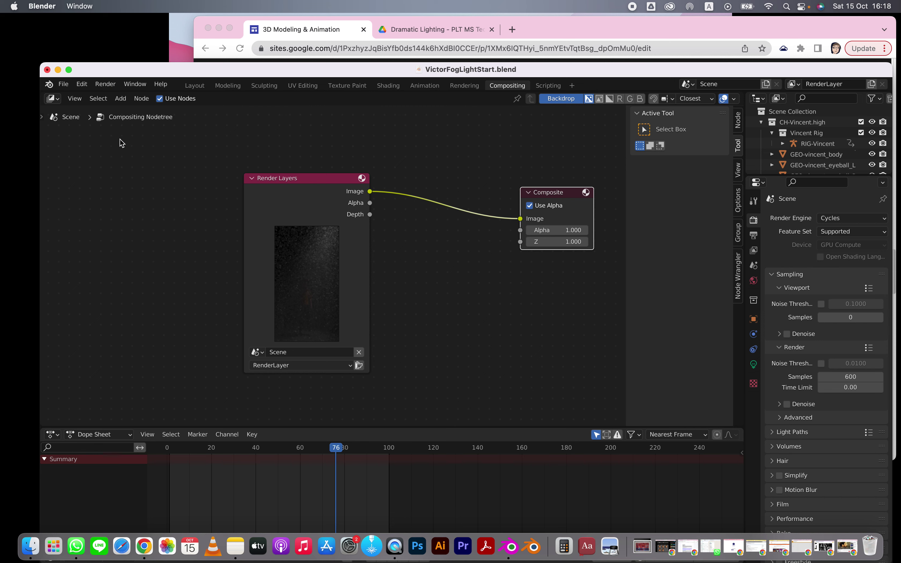
{"action": "left_click_drag", "start_coordinate": [186, 21], "coordinate": [171, 21]}
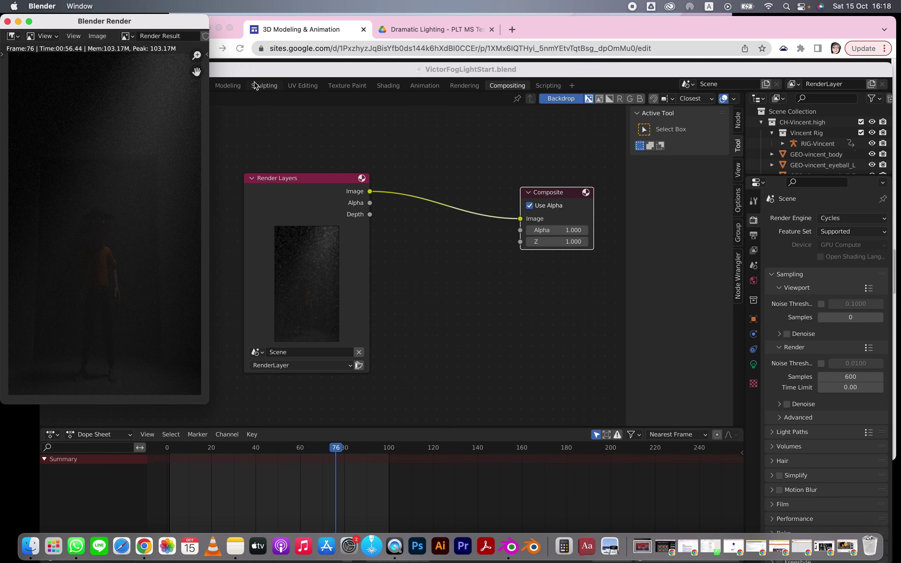
{"action": "left_click_drag", "start_coordinate": [261, 69], "coordinate": [262, 66]}
{"action": "left_click_drag", "start_coordinate": [40, 85], "coordinate": [305, 84]}
{"action": "scroll", "coordinate": [563, 253], "scroll_direction": "down", "scroll_amount": 2}
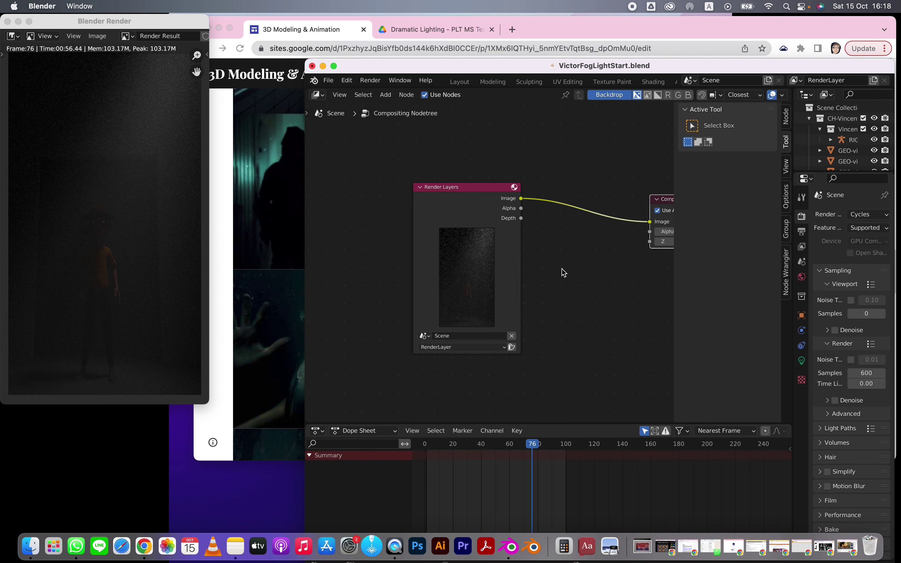
{"action": "middle_click_drag", "start_coordinate": [564, 273], "coordinate": [497, 274]}
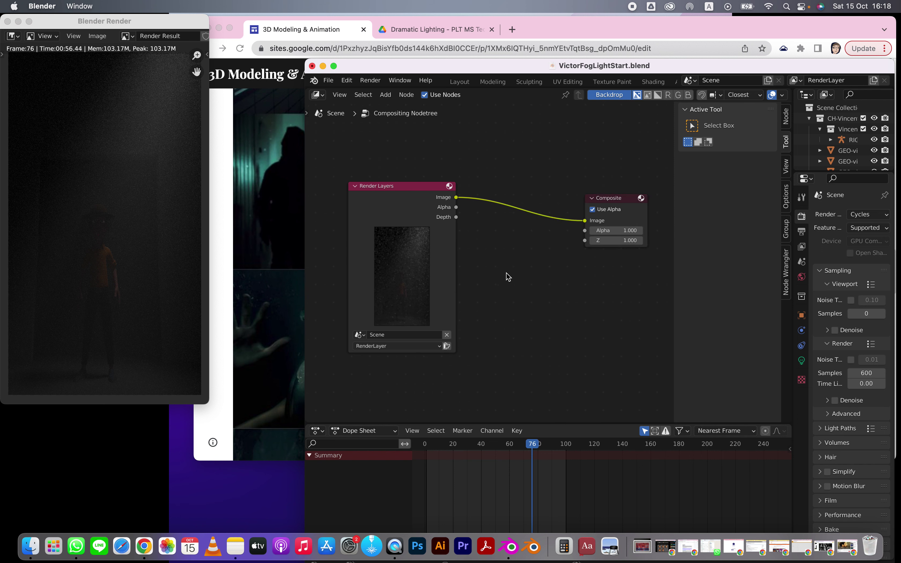
- Search for 'noise' and drop a Denoise node onto the Render Layers–Composite link
{"action": "key", "text": "shift+a"}
{"action": "key", "text": "shift+a"}
{"action": "left_click", "coordinate": [495, 290]}
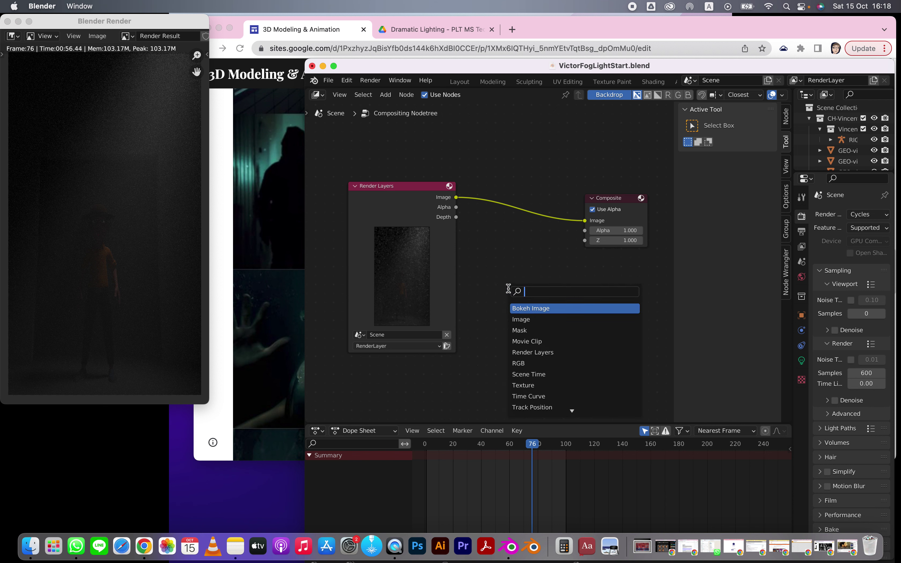
{"action": "type", "text": "noise"}
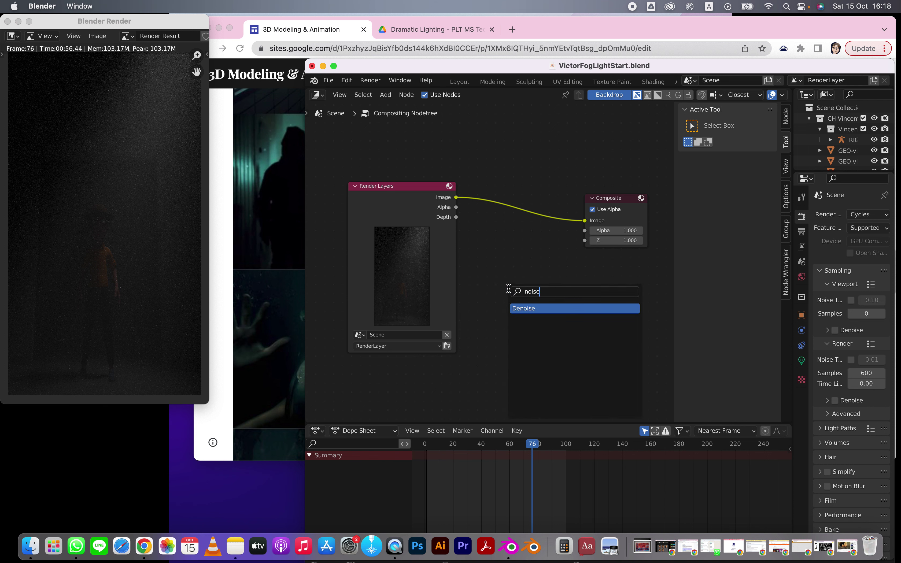
{"action": "left_click", "coordinate": [528, 308]}
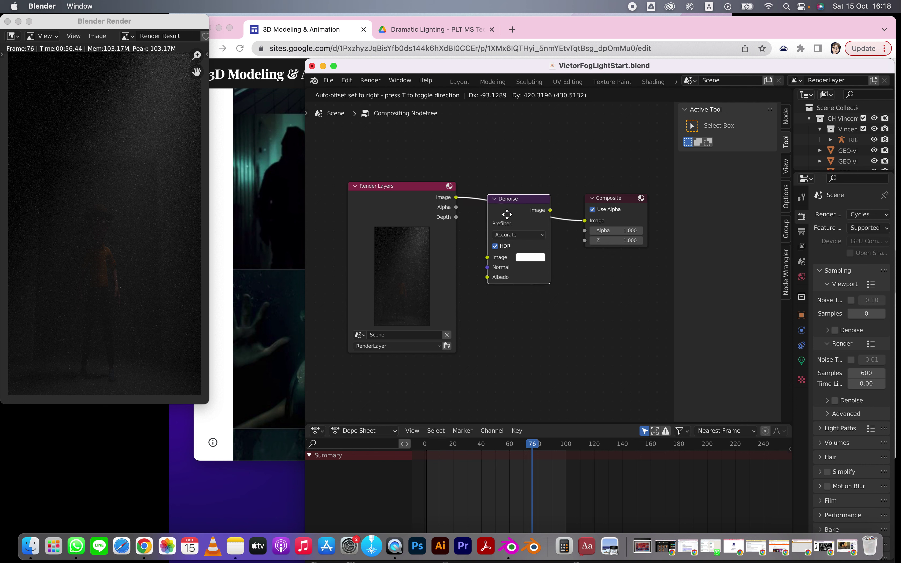
{"action": "left_click", "coordinate": [509, 216]}
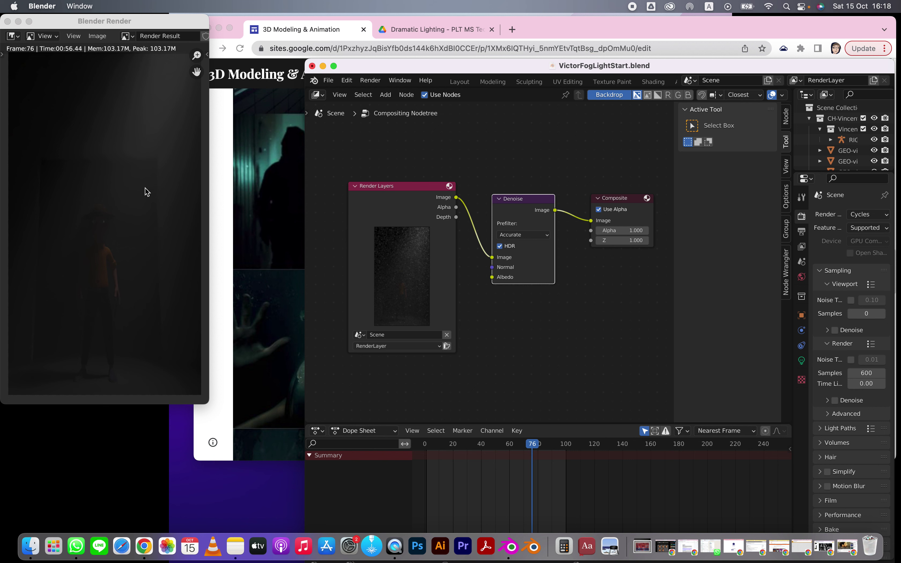
{"action": "left_click_drag", "start_coordinate": [386, 62], "coordinate": [268, 31]}
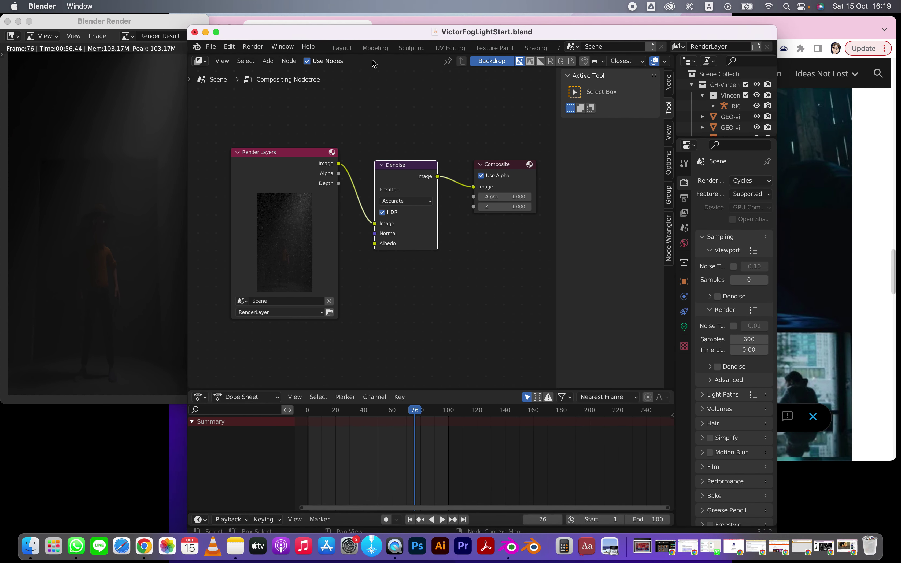
- Back in Layout, change the Spot light's Power from 600 to 1000
{"action": "left_click", "coordinate": [343, 48]}
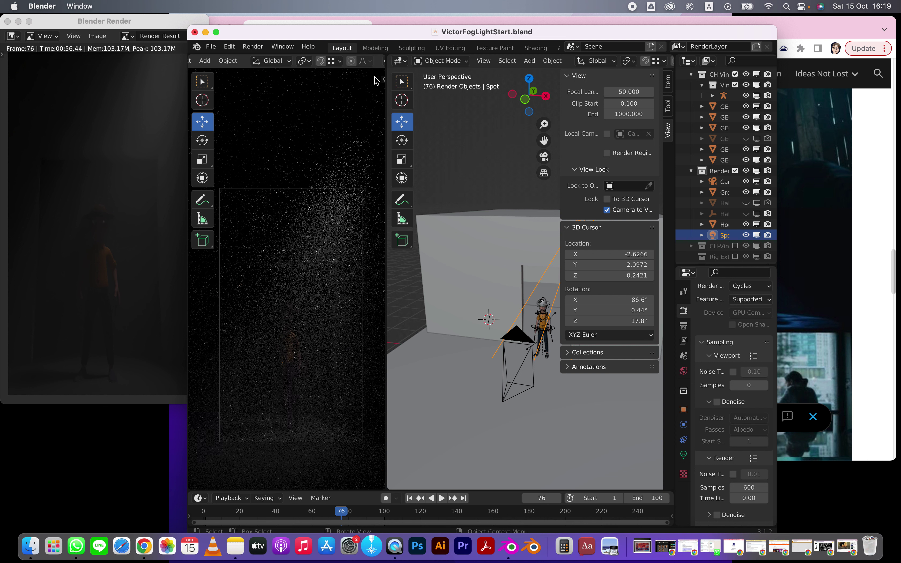
{"action": "left_click", "coordinate": [683, 455]}
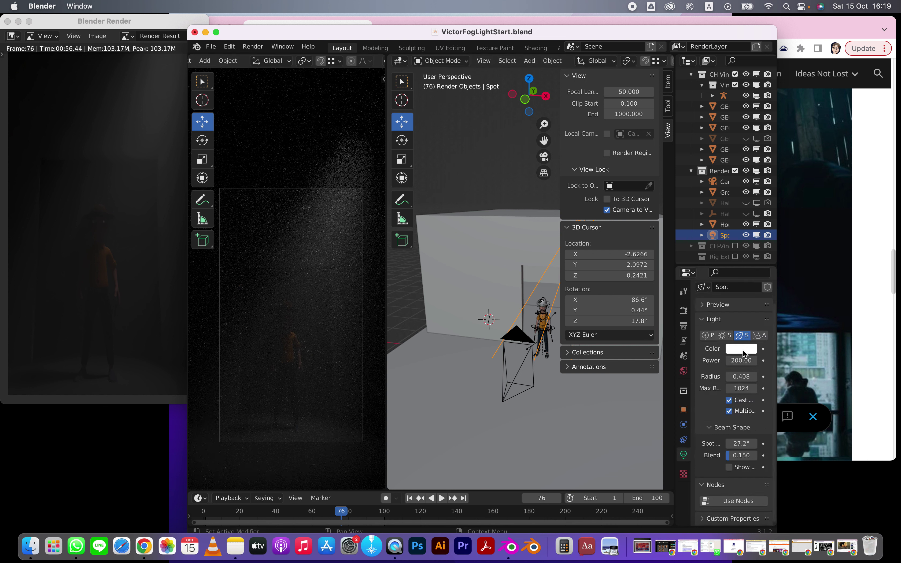
{"action": "left_click", "coordinate": [735, 362]}
{"action": "type", "text": "600"}
{"action": "key", "text": "Return"}
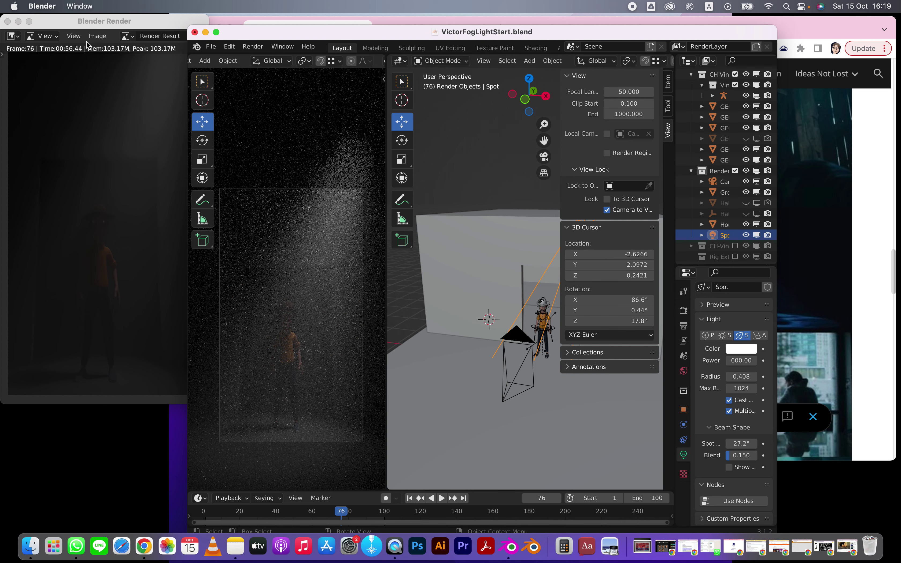
{"action": "left_click", "coordinate": [249, 49]}
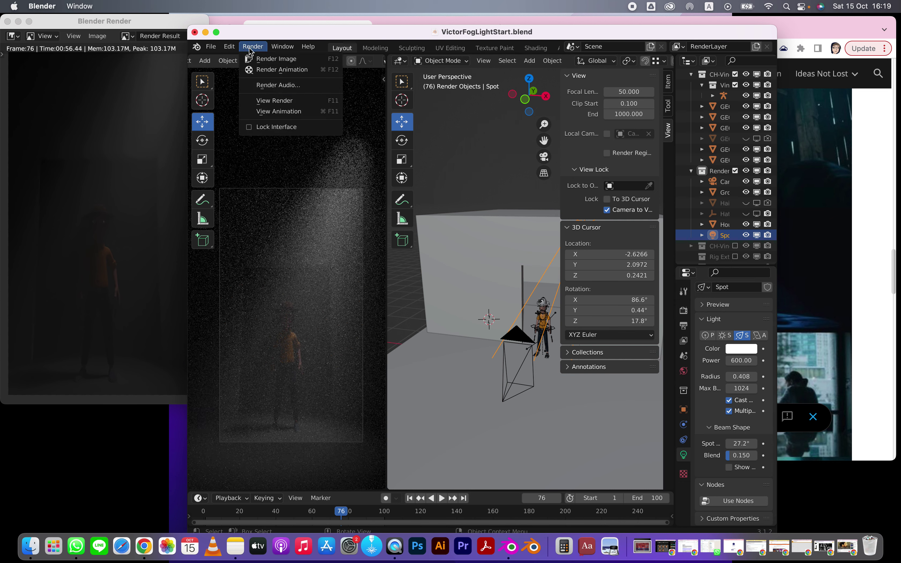
{"action": "double_click", "coordinate": [736, 360]}
{"action": "type", "text": "1"}
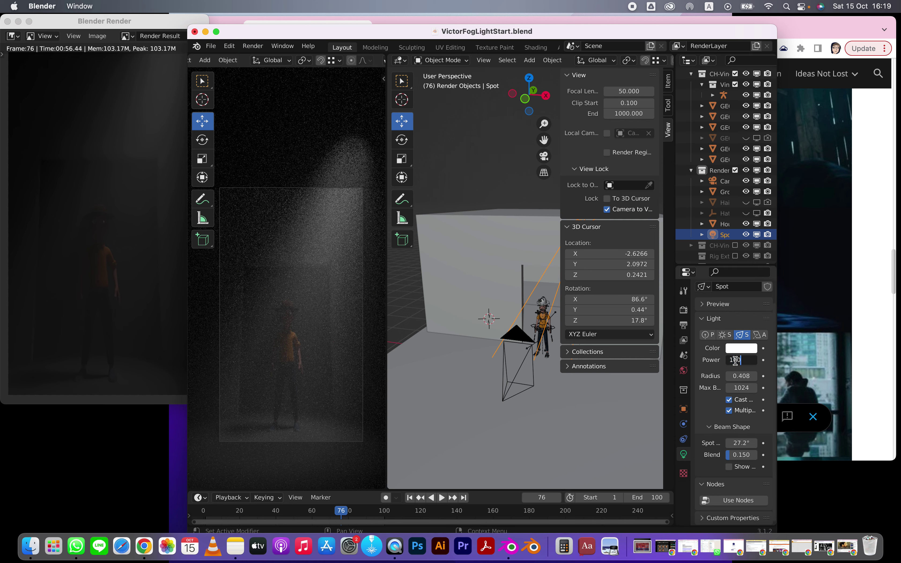
{"action": "type", "text": "000"}
{"action": "key", "text": "Return"}
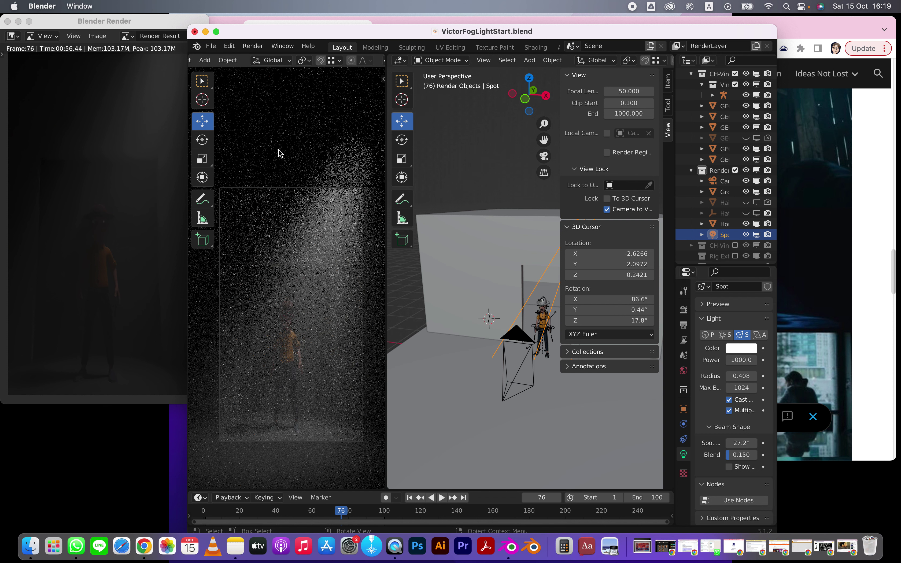
- Render frame 76 with Render Image, check the noisy fog, then close the render window
{"action": "left_click", "coordinate": [253, 45]}
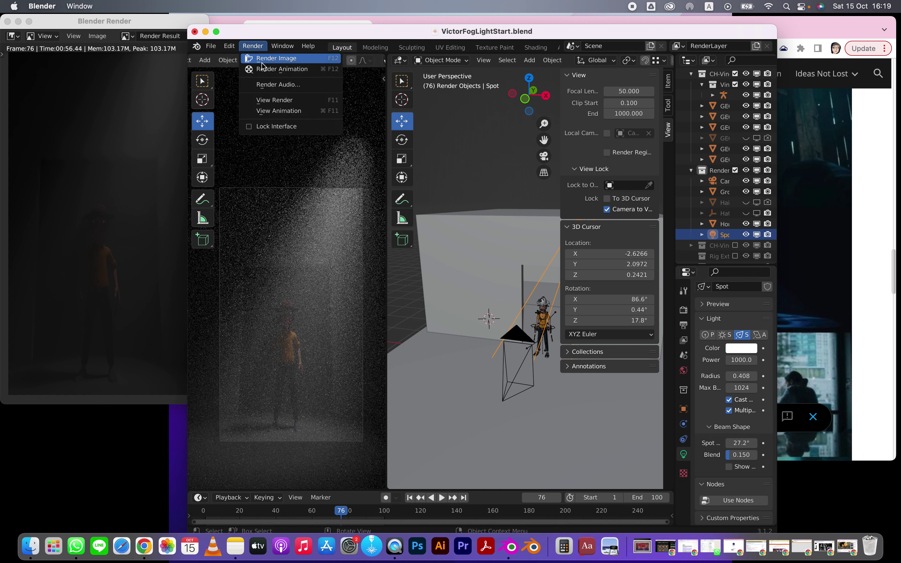
{"action": "left_click", "coordinate": [263, 64]}
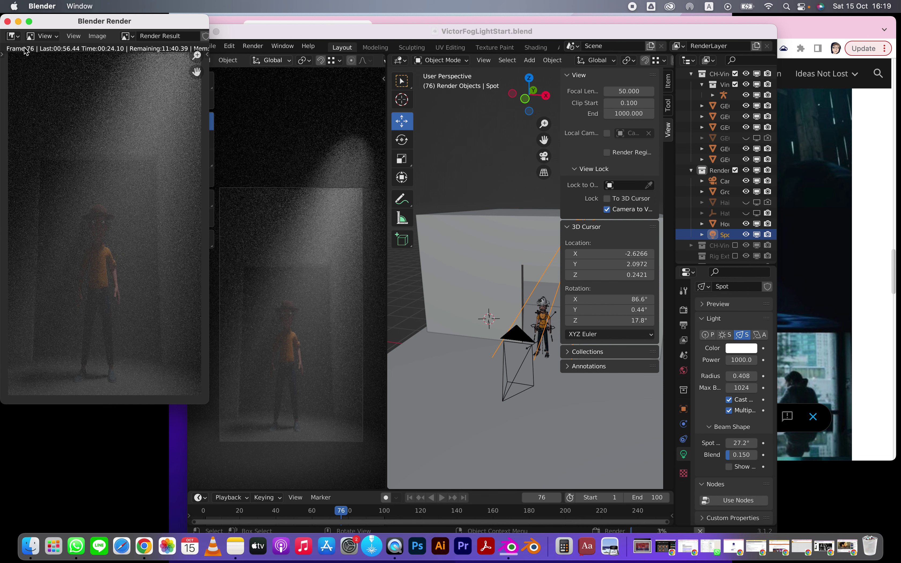
{"action": "left_click", "coordinate": [8, 22]}
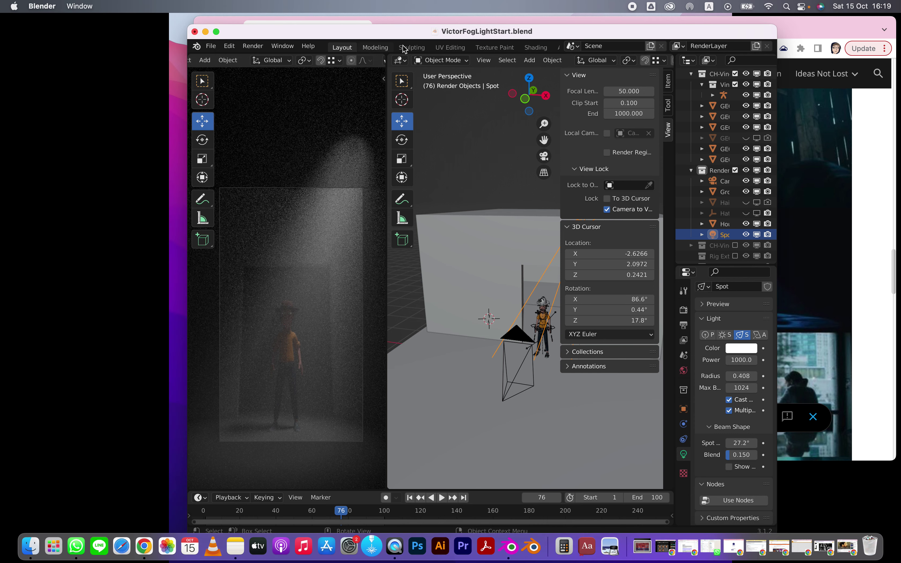
- Switch to the Compositing workspace, widen the window and show the last render result
{"action": "scroll", "coordinate": [534, 51], "scroll_direction": "down", "scroll_amount": 5}
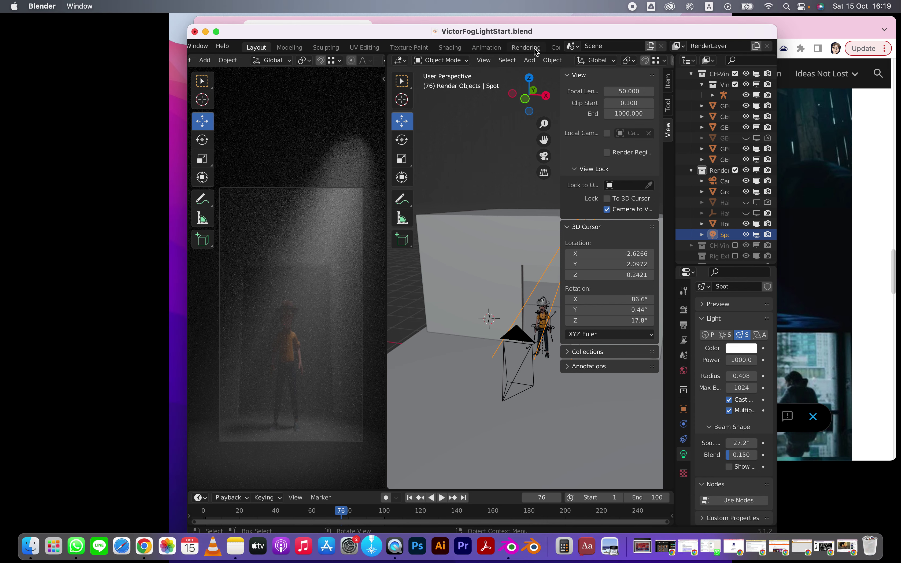
{"action": "left_click", "coordinate": [514, 48]}
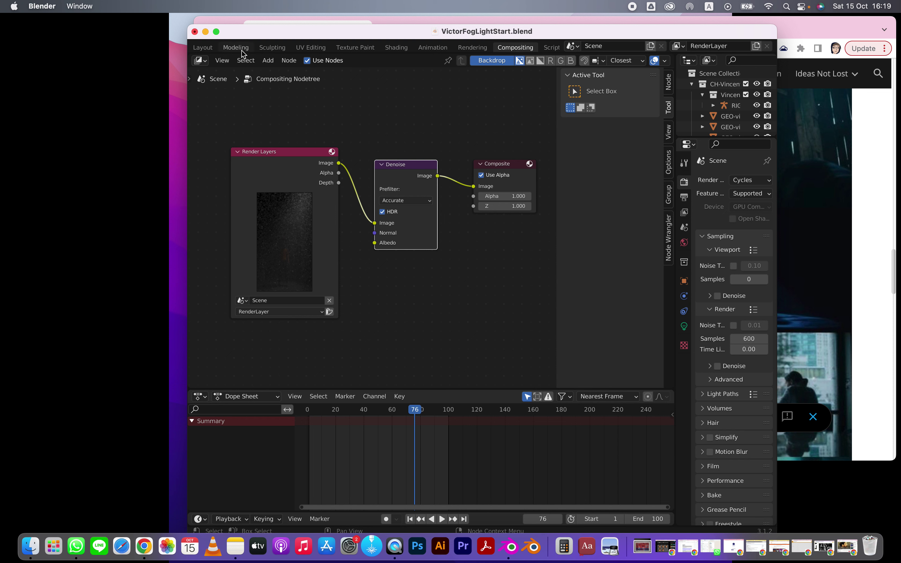
{"action": "left_click", "coordinate": [226, 60]}
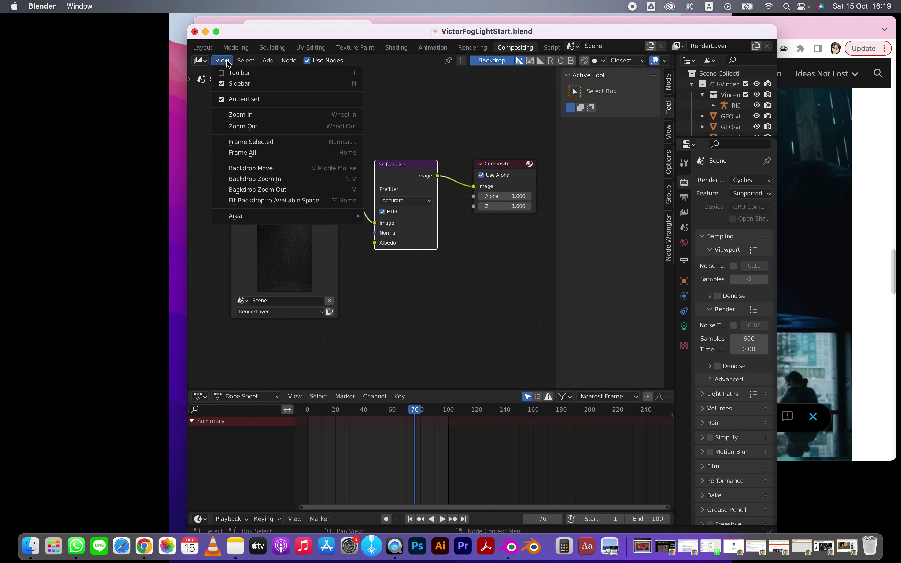
{"action": "left_click", "coordinate": [223, 61]}
{"action": "left_click", "coordinate": [223, 60]}
{"action": "left_click", "coordinate": [226, 60]}
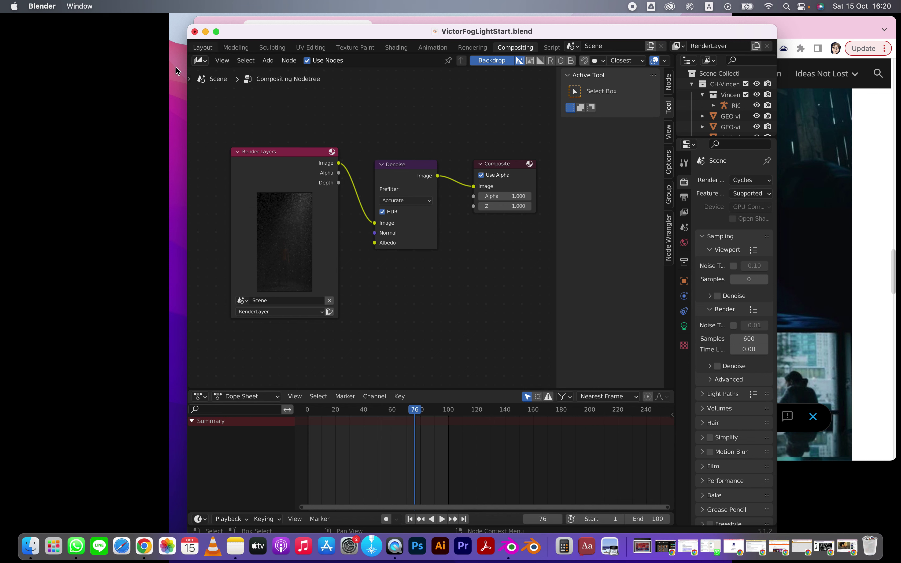
{"action": "left_click_drag", "start_coordinate": [178, 60], "coordinate": [57, 60]}
{"action": "left_click", "coordinate": [84, 46]}
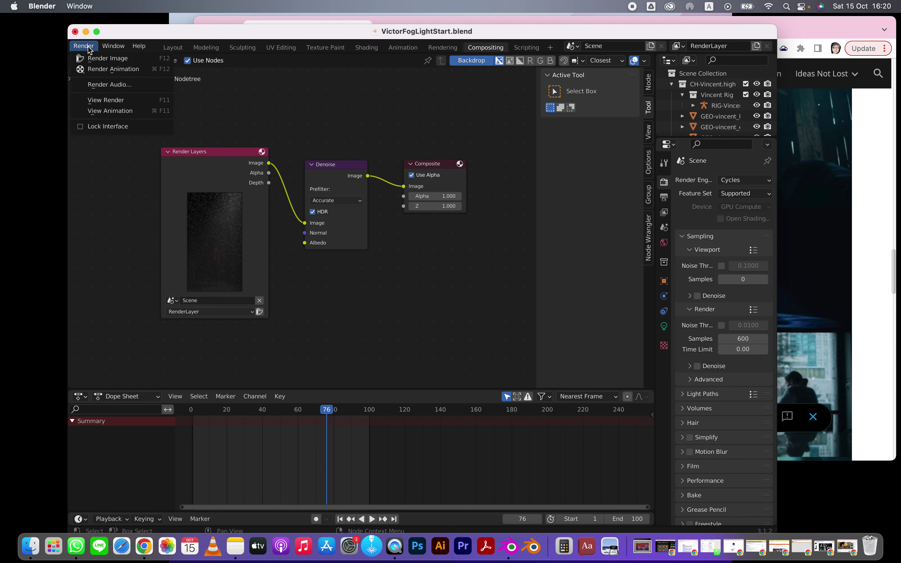
{"action": "left_click", "coordinate": [101, 100]}
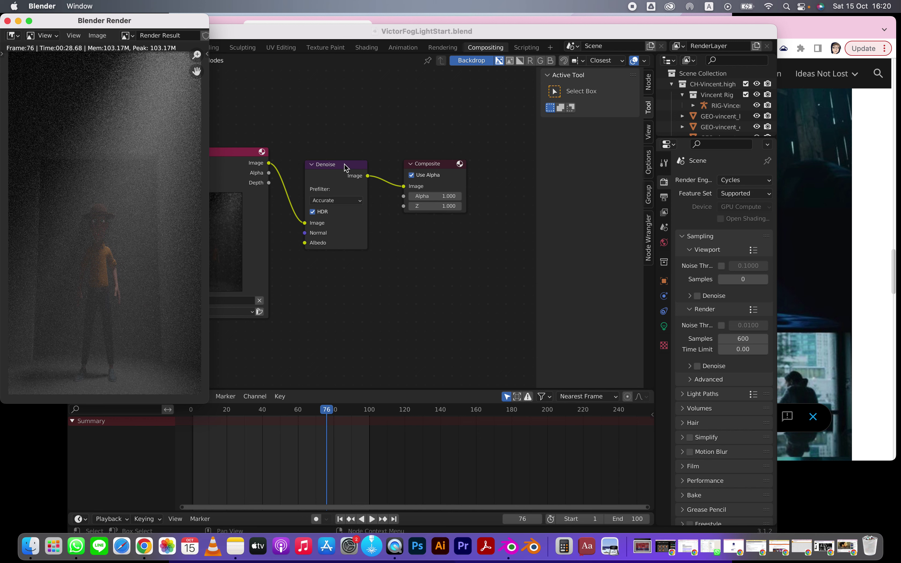
- Arrange the Render Layers, Denoise and Composite nodes left to right
{"action": "left_click_drag", "start_coordinate": [232, 161], "coordinate": [240, 145]}
{"action": "left_click", "coordinate": [51, 204]}
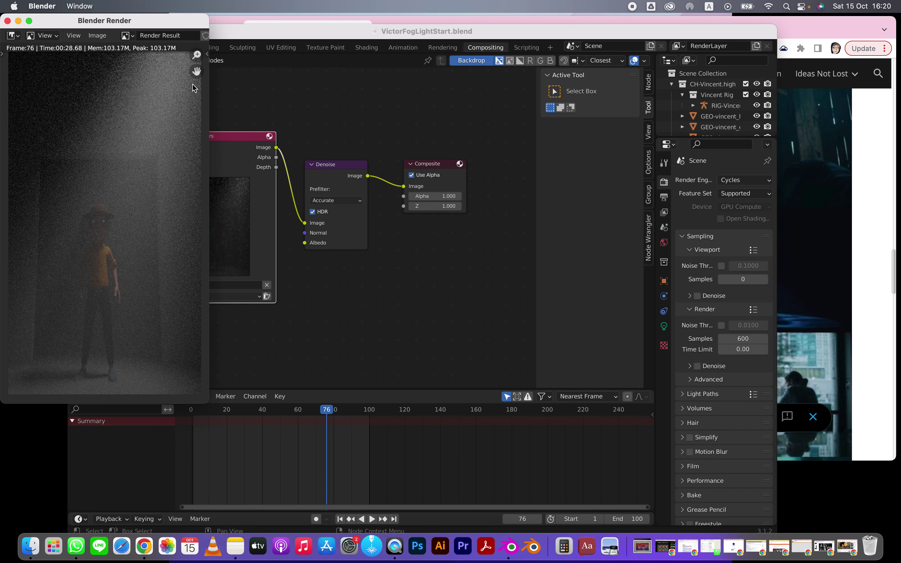
{"action": "left_click_drag", "start_coordinate": [57, 26], "coordinate": [57, 37]}
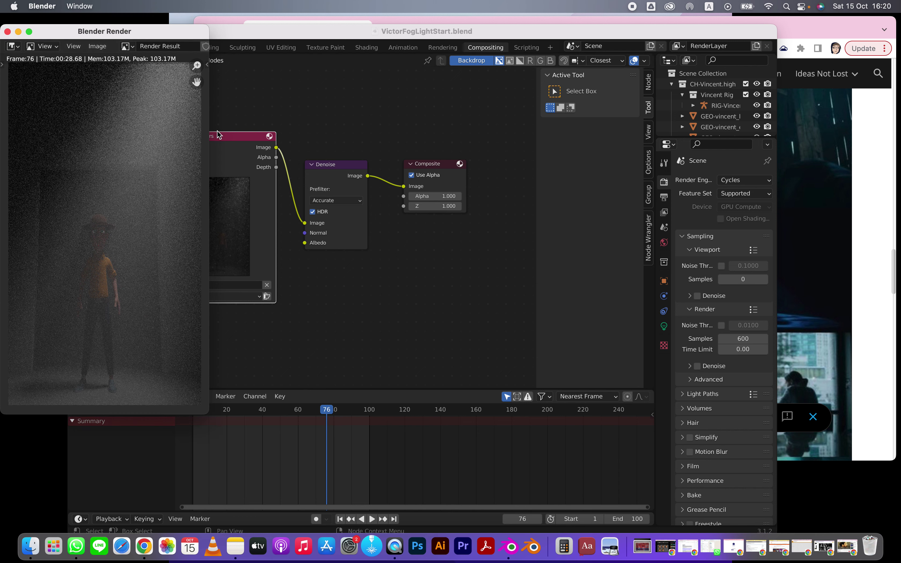
{"action": "left_click_drag", "start_coordinate": [220, 134], "coordinate": [220, 151]}
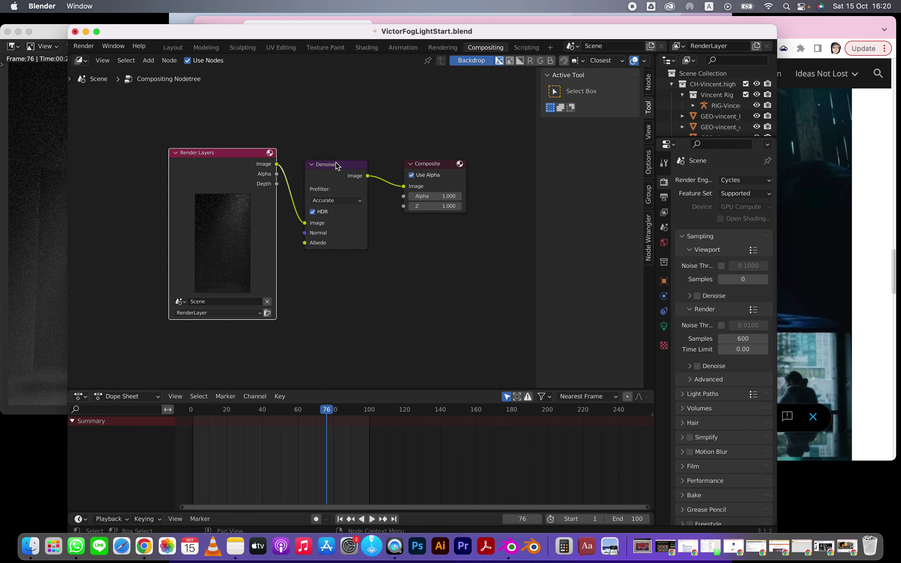
{"action": "mouse_move", "coordinate": [336, 164]}
{"action": "left_mouse_down"}
{"action": "mouse_move", "coordinate": [355, 177]}
{"action": "mouse_move", "coordinate": [331, 177]}
{"action": "mouse_move", "coordinate": [338, 173]}
{"action": "left_mouse_up"}
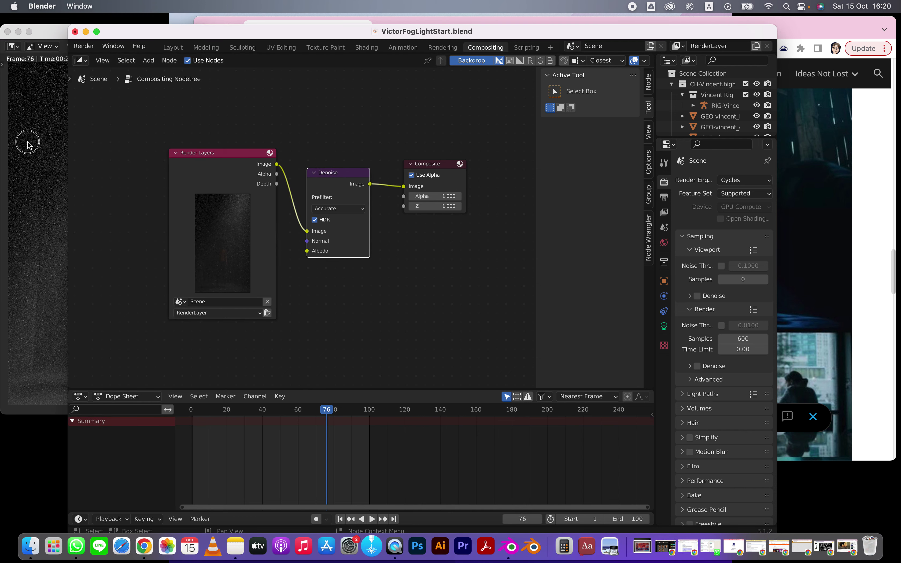
{"action": "left_click", "coordinate": [27, 143]}
{"action": "left_click_drag", "start_coordinate": [416, 169], "coordinate": [451, 175]}
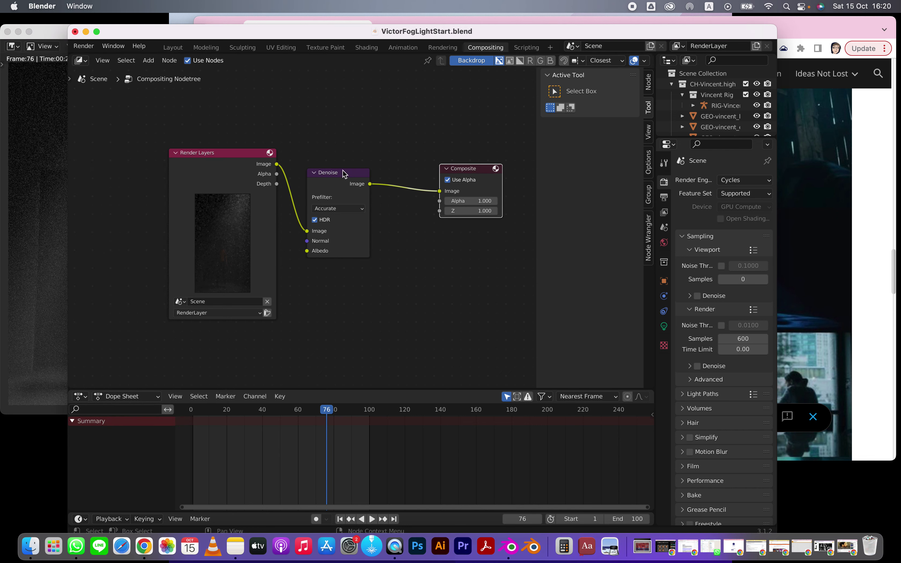
{"action": "left_click_drag", "start_coordinate": [343, 171], "coordinate": [386, 169]}
{"action": "mouse_move", "coordinate": [243, 154]}
{"action": "left_mouse_down"}
{"action": "mouse_move", "coordinate": [289, 168]}
{"action": "mouse_move", "coordinate": [245, 155]}
{"action": "left_mouse_up"}
- Reselect RenderLayer on the Render Layers node and view the denoised render
{"action": "left_click", "coordinate": [283, 315]}
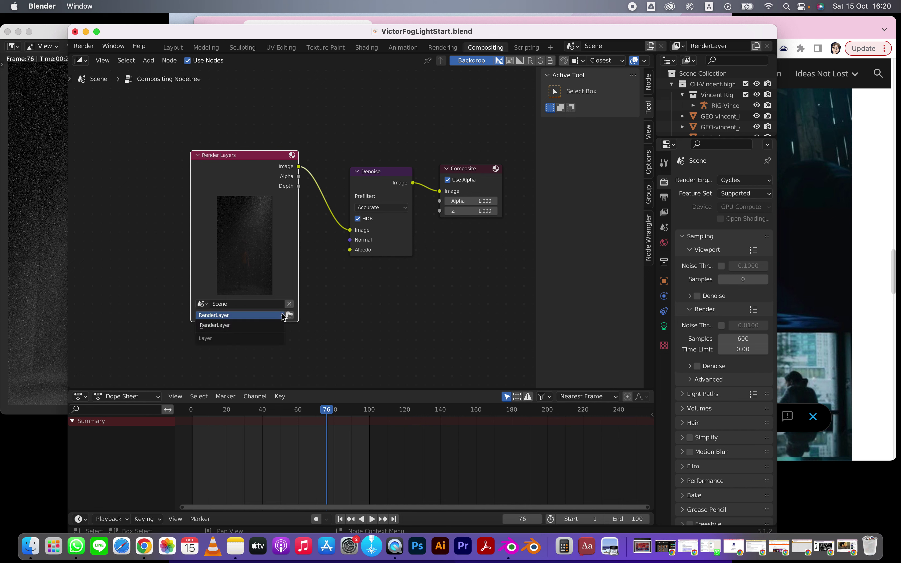
{"action": "left_click", "coordinate": [257, 326]}
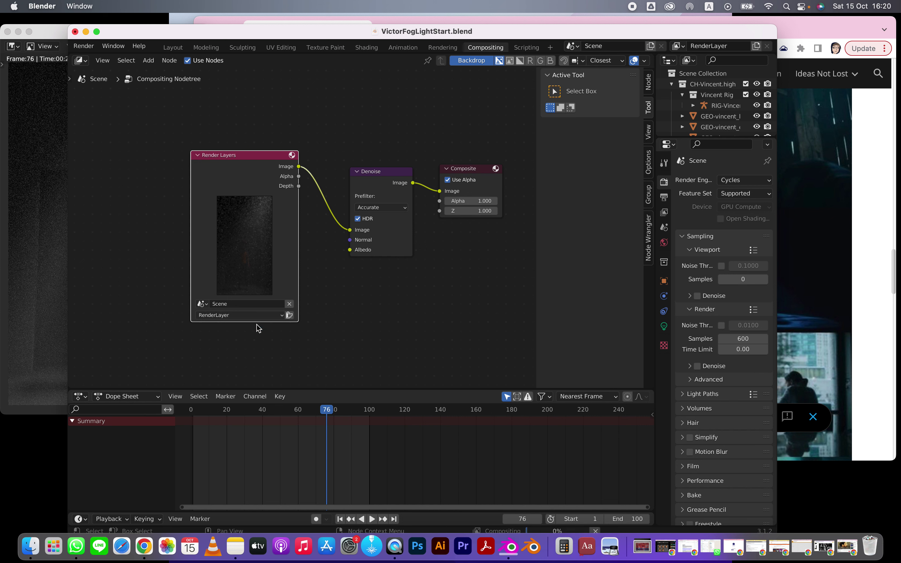
{"action": "left_click", "coordinate": [246, 303]}
{"action": "left_click", "coordinate": [290, 305]}
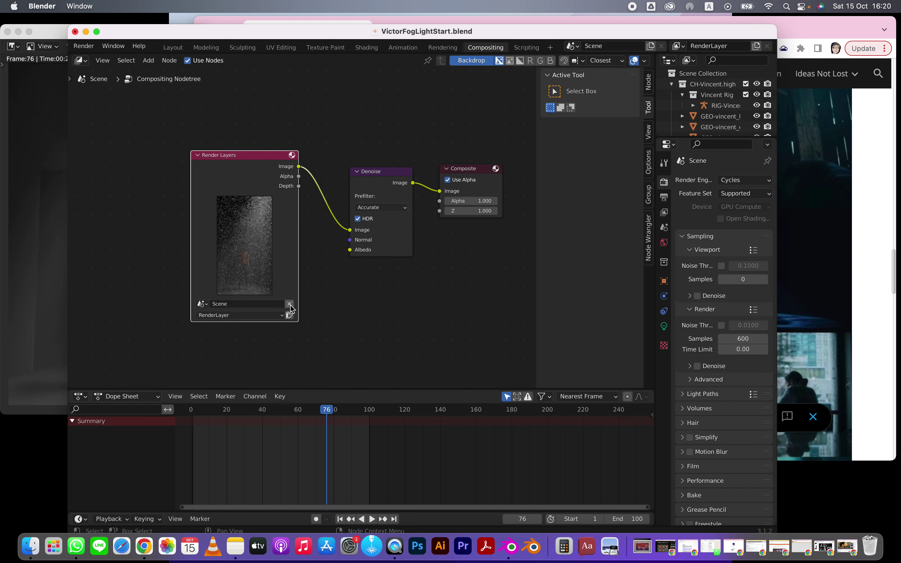
{"action": "left_click", "coordinate": [5, 168]}
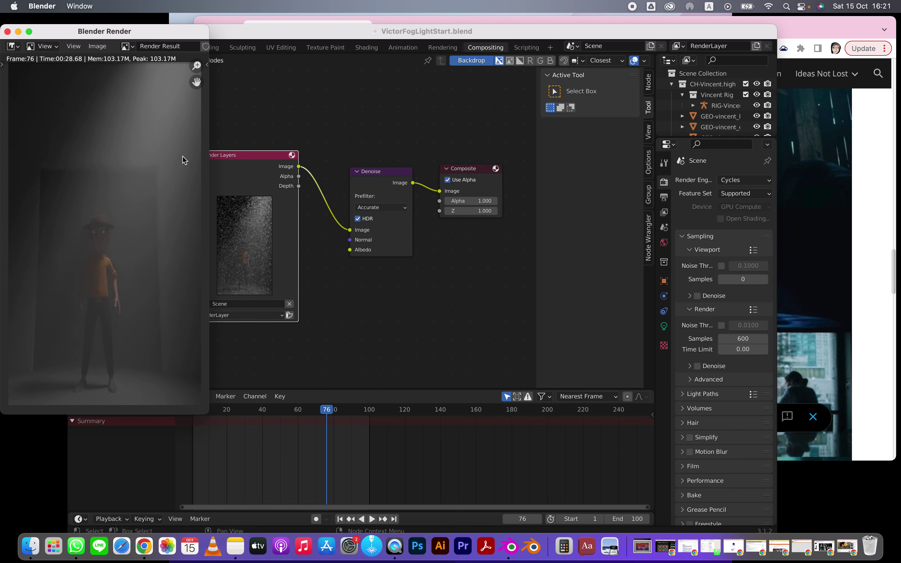
{"action": "left_click", "coordinate": [389, 207]}
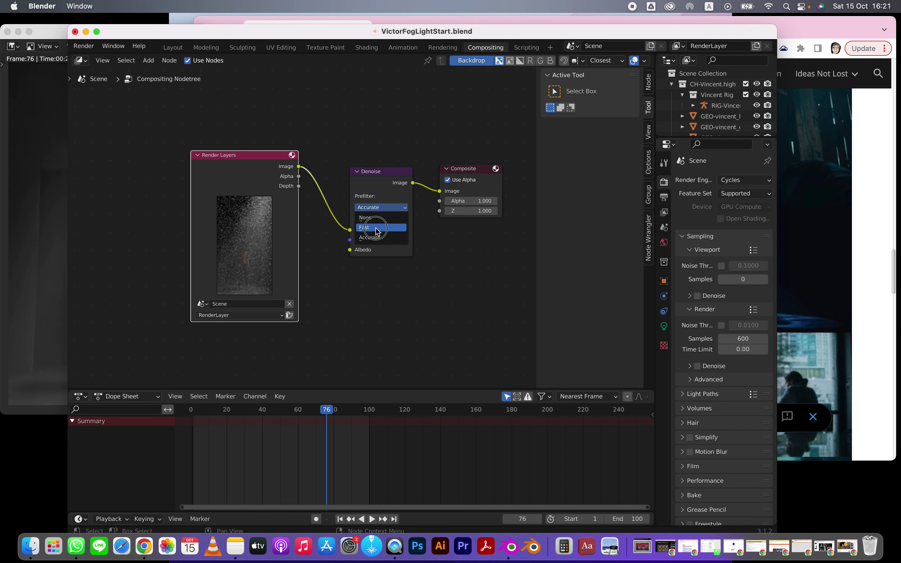
{"action": "left_click", "coordinate": [364, 227]}
{"action": "left_click", "coordinate": [60, 38]}
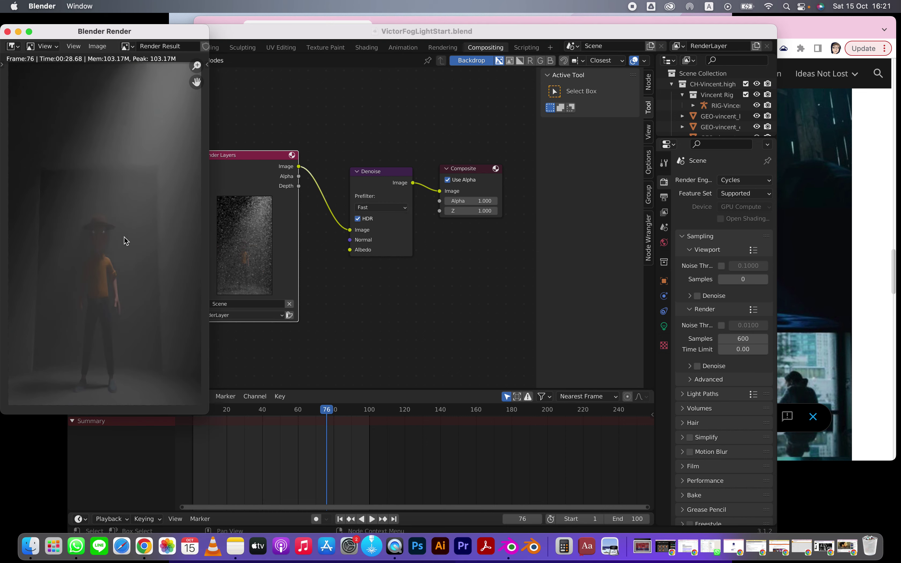
{"action": "left_click", "coordinate": [402, 208]}
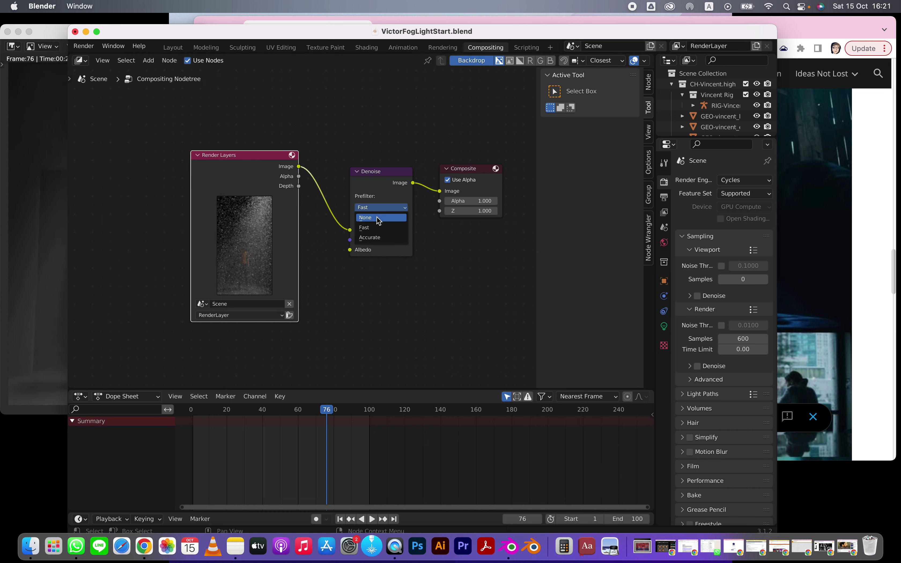
{"action": "left_click", "coordinate": [368, 239]}
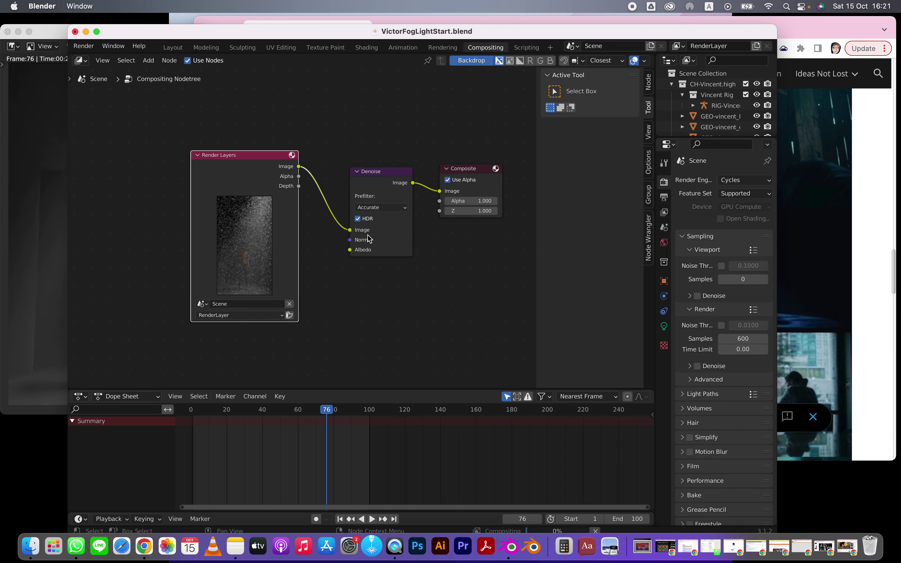
{"action": "left_click", "coordinate": [42, 33]}
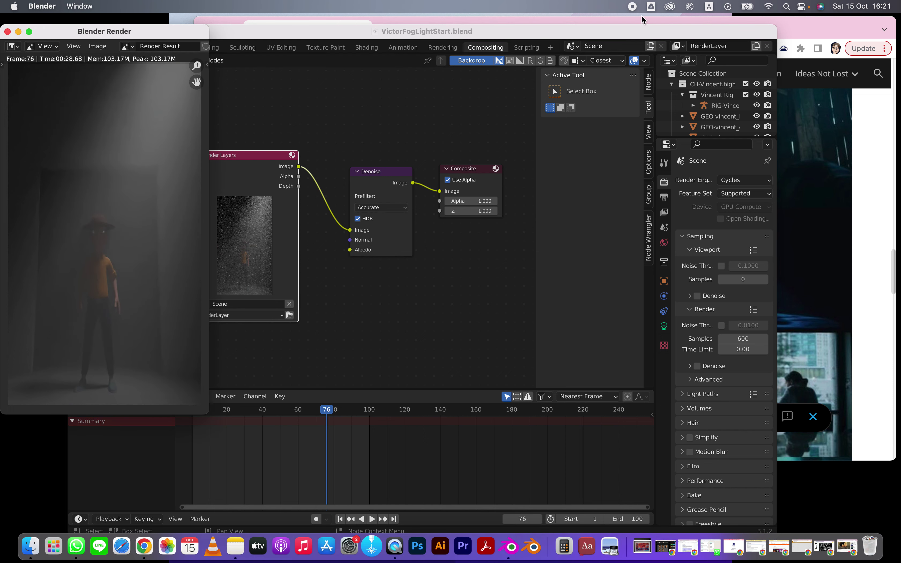